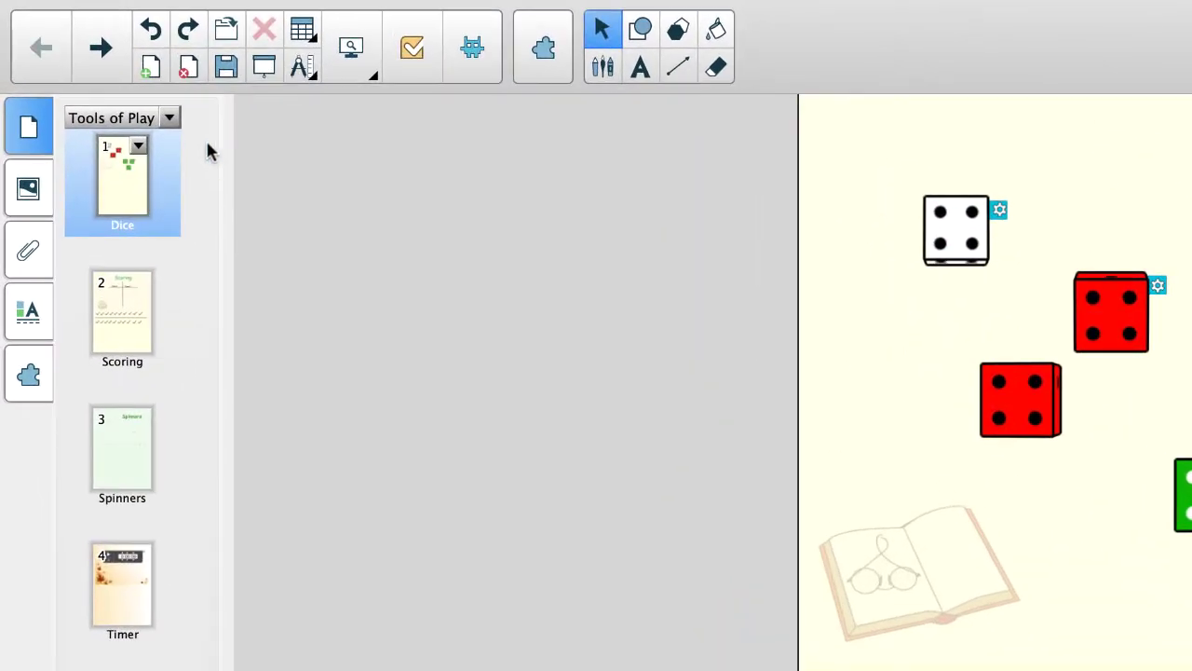
Browse the page groups, visit Random Student Selection Spinners, then return to Tools of Play
left_click(169, 119)
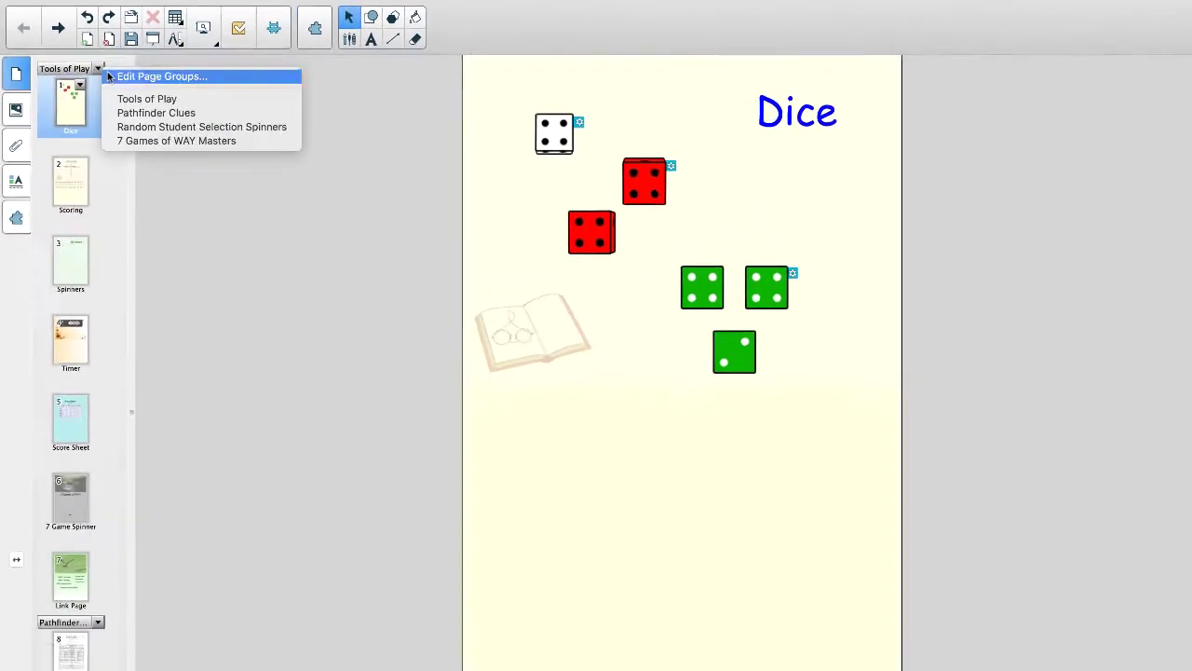
left_click(185, 126)
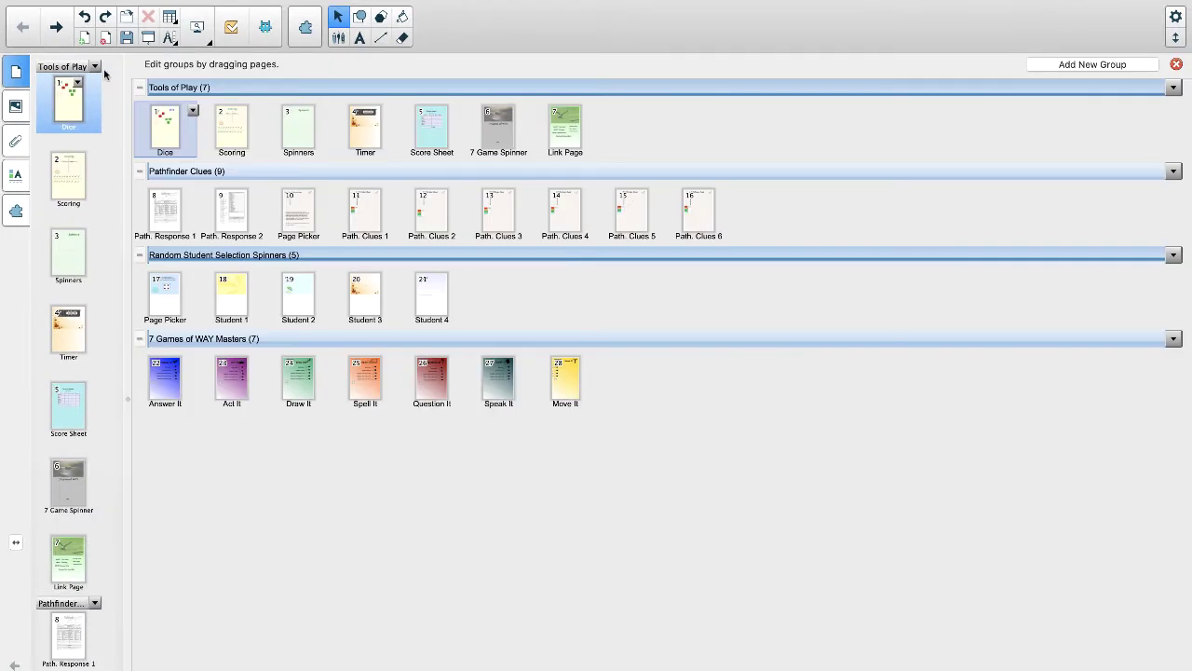
left_click(97, 69)
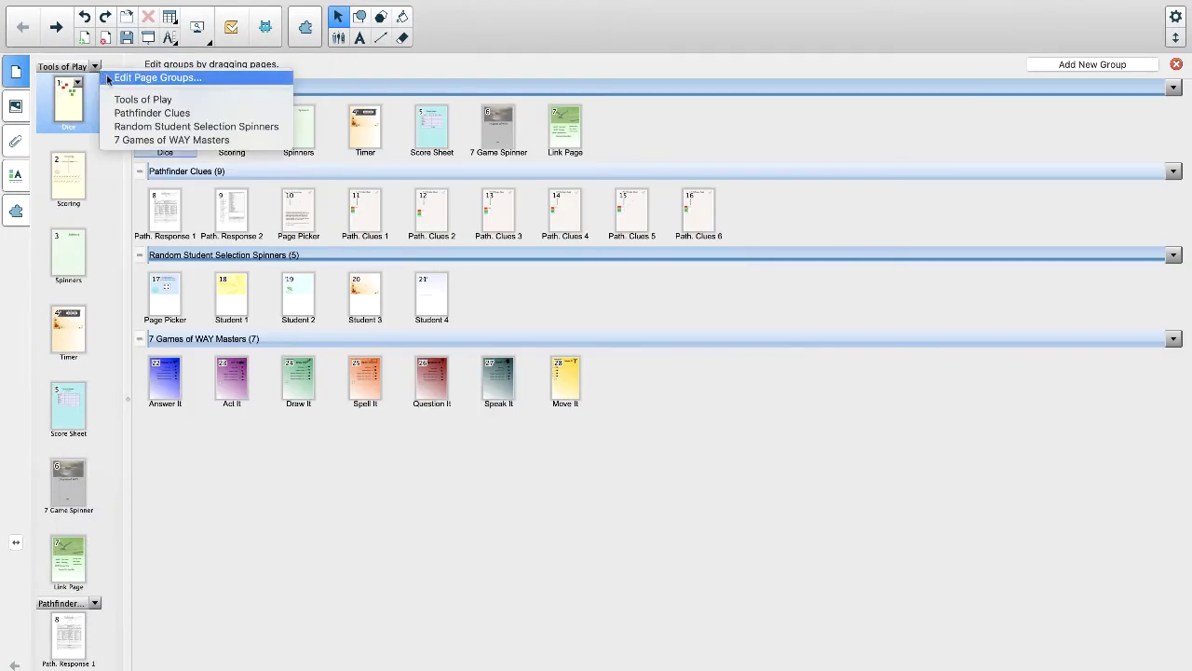
left_click(106, 75)
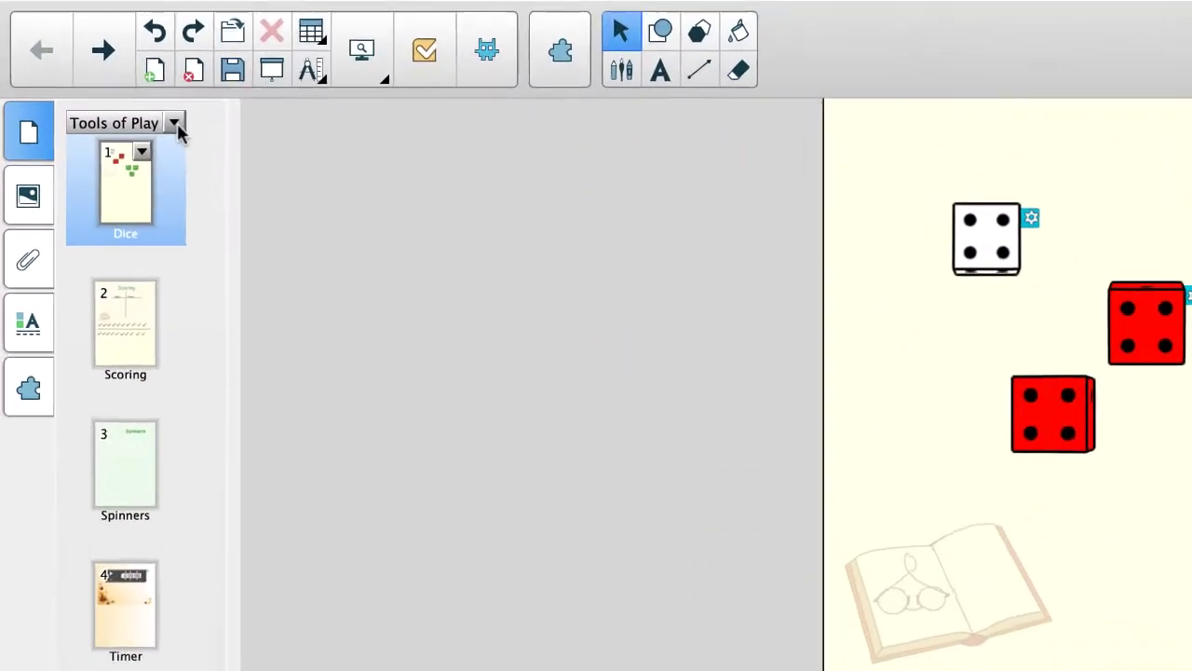
left_click(106, 74)
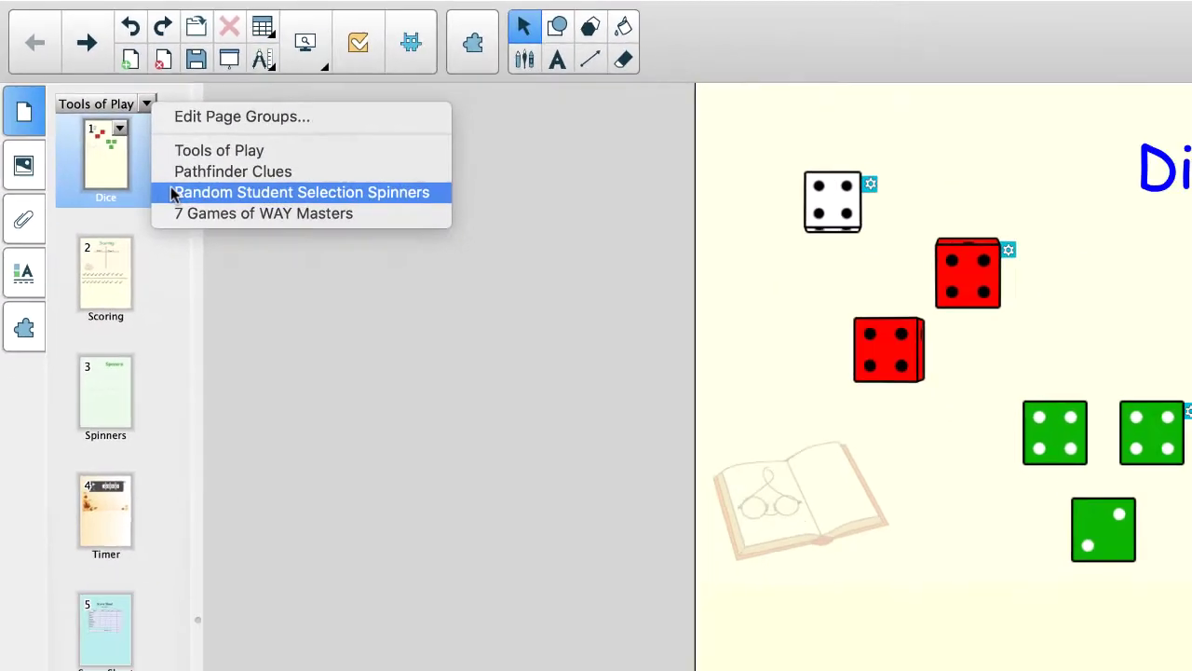
left_click(171, 192)
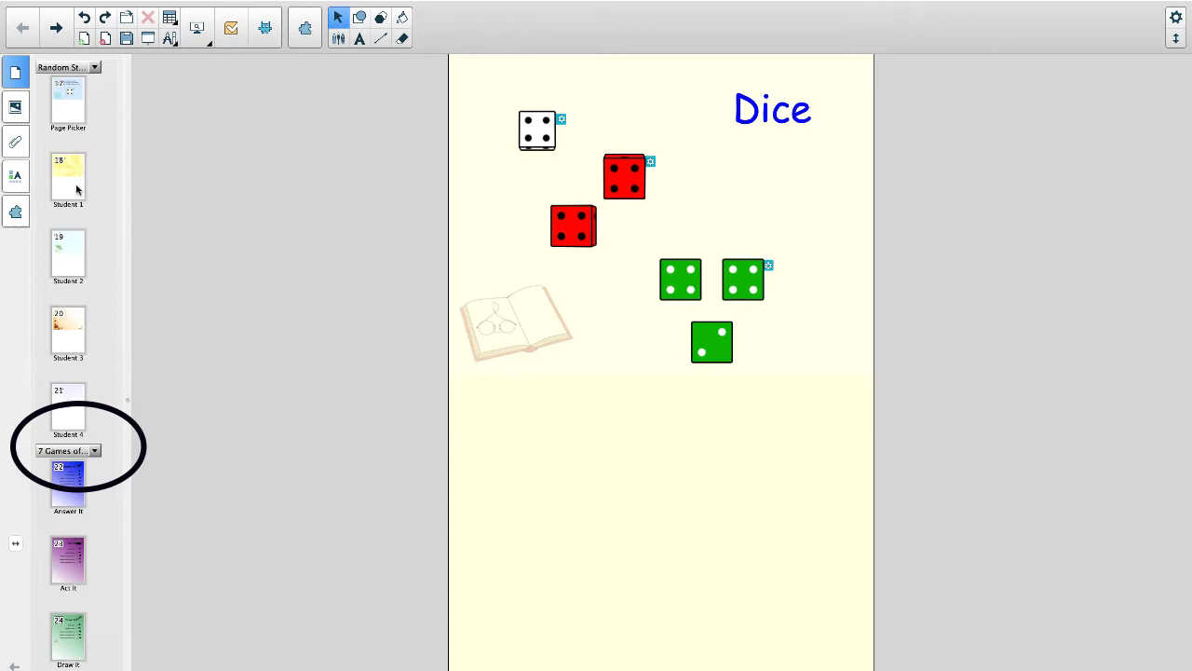
left_click(94, 71)
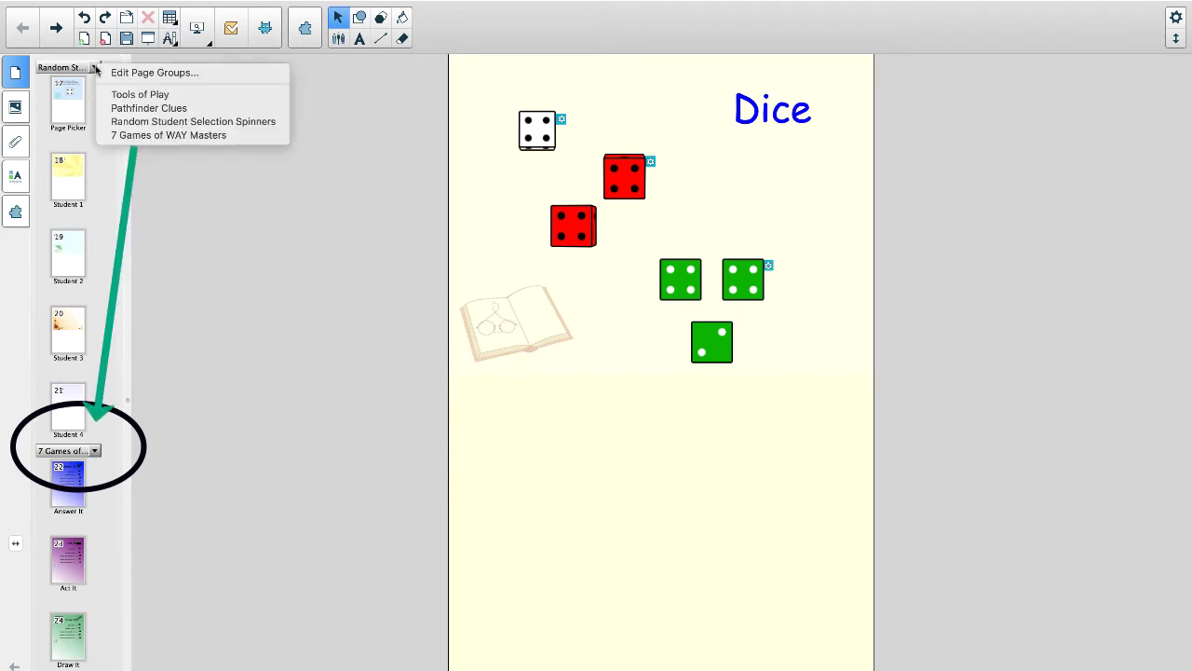
left_click(114, 95)
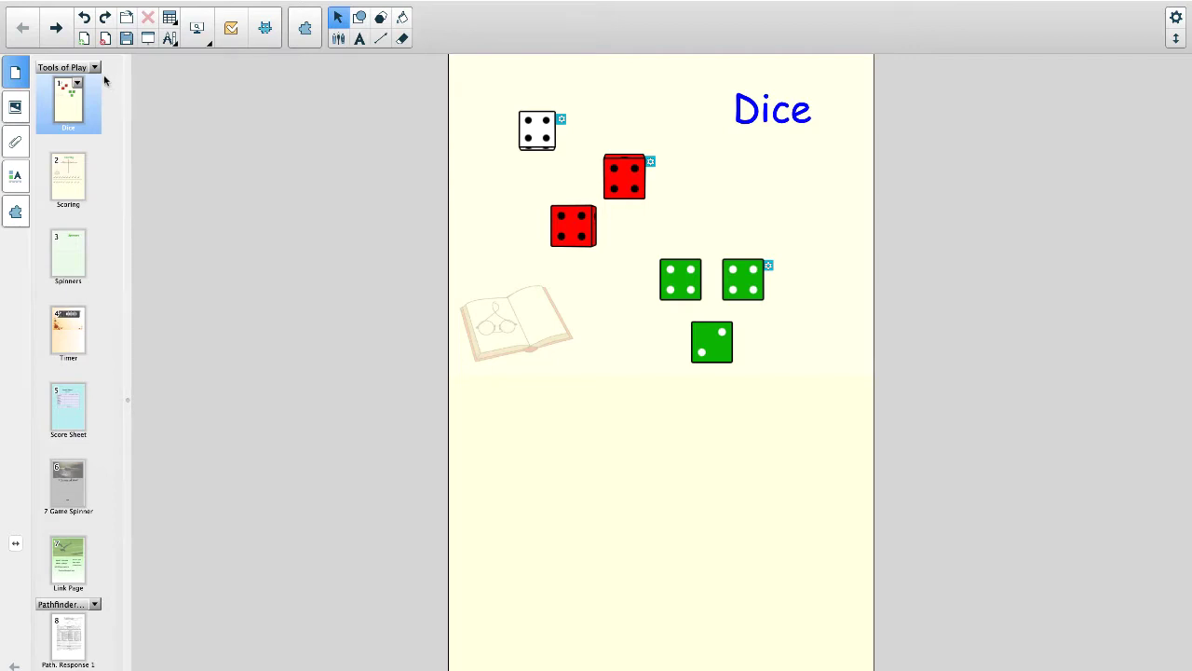
Step through the Scoring, Spinners, Timer, Score Sheet, 7 Game Spinner and Link Page pages
left_click(82, 182)
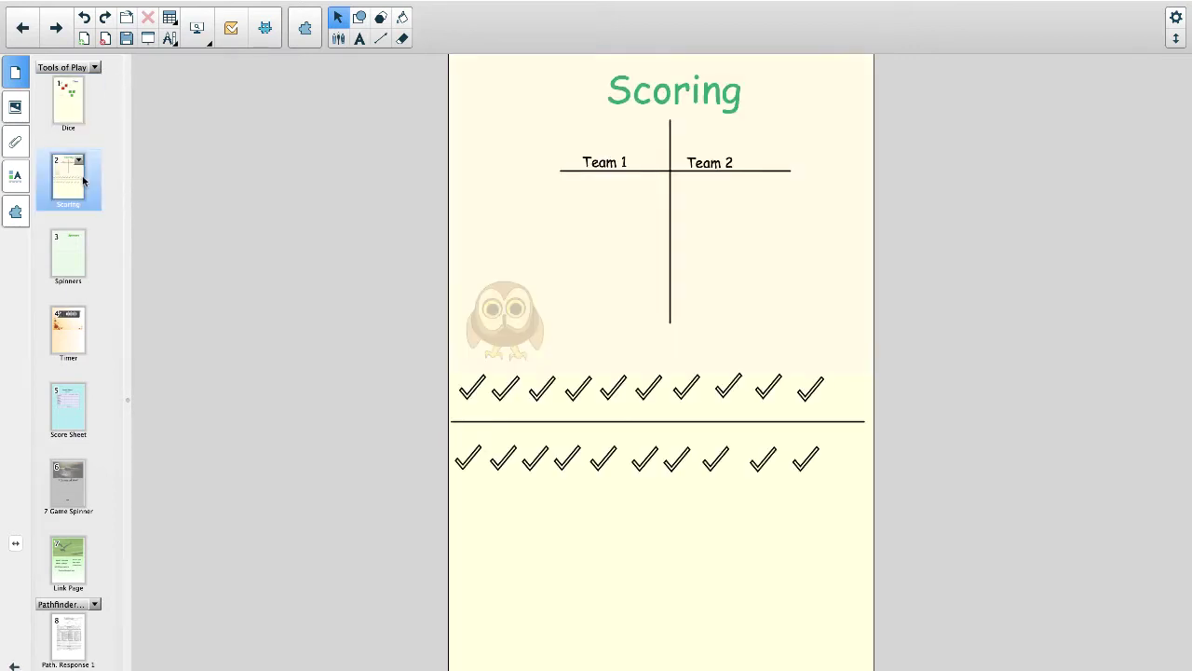
left_click(92, 267)
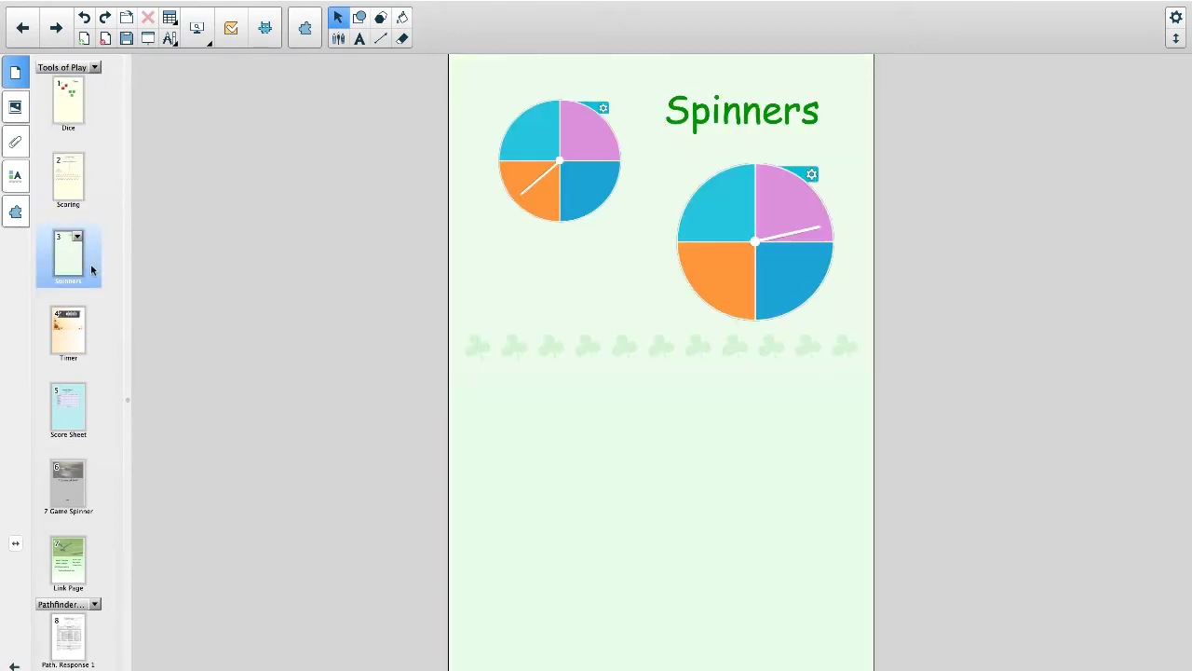
left_click(93, 336)
left_click(93, 410)
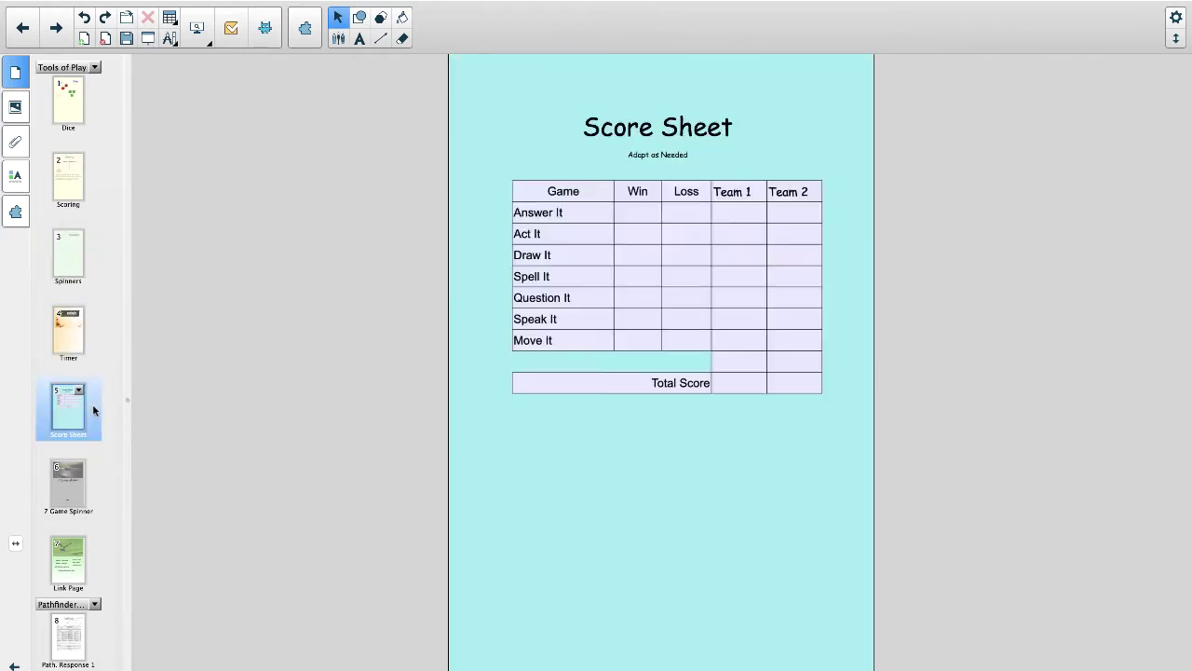
scroll(92, 403, "down", 3)
left_click(96, 371)
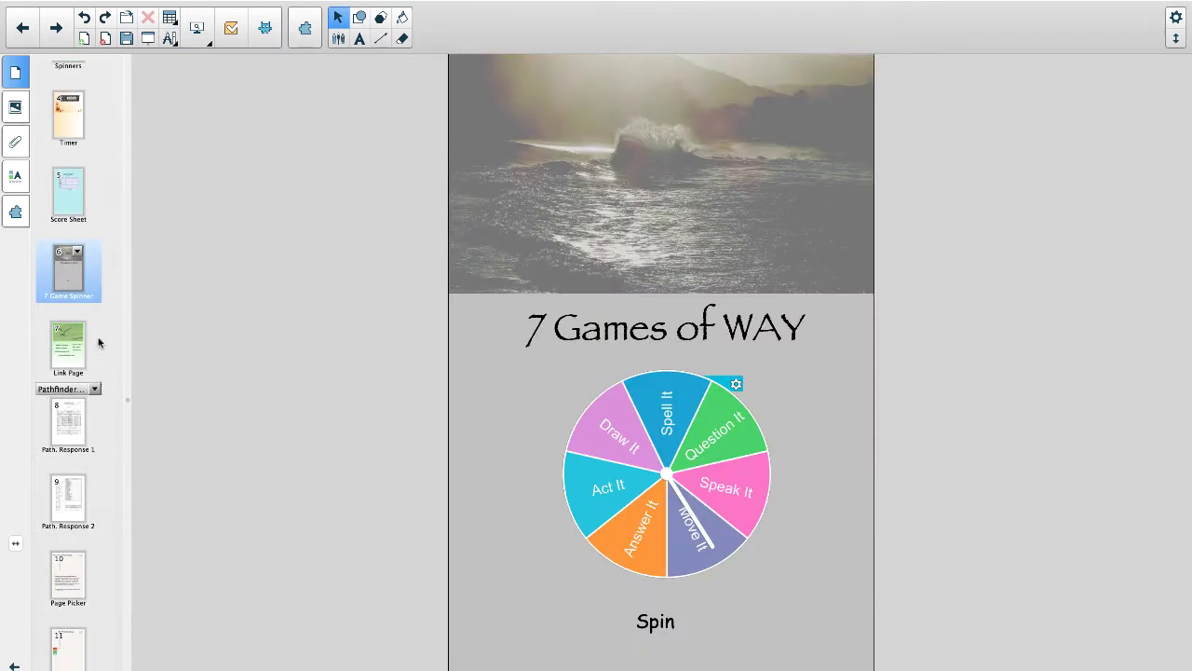
left_click(98, 342)
scroll(98, 343, "down", 3)
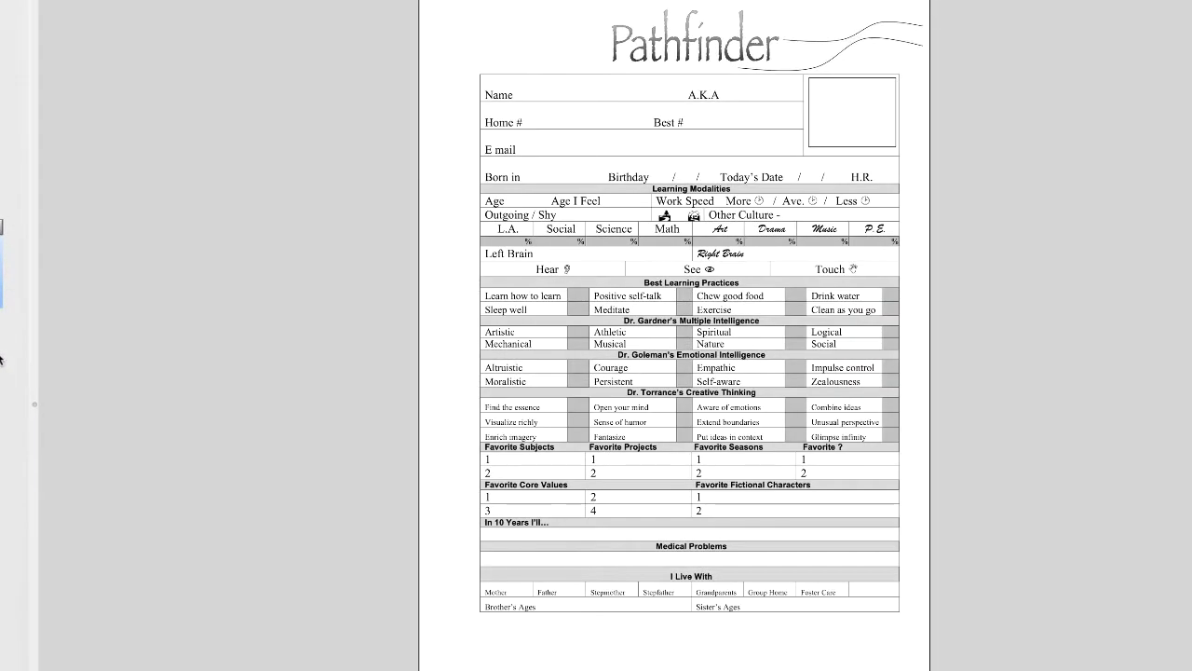
View Pathfinder Response 2, Page Picker and Pathfinder Clues 1, and spin its clue spinner
left_click(1, 358)
scroll(0, 293, "down", 2)
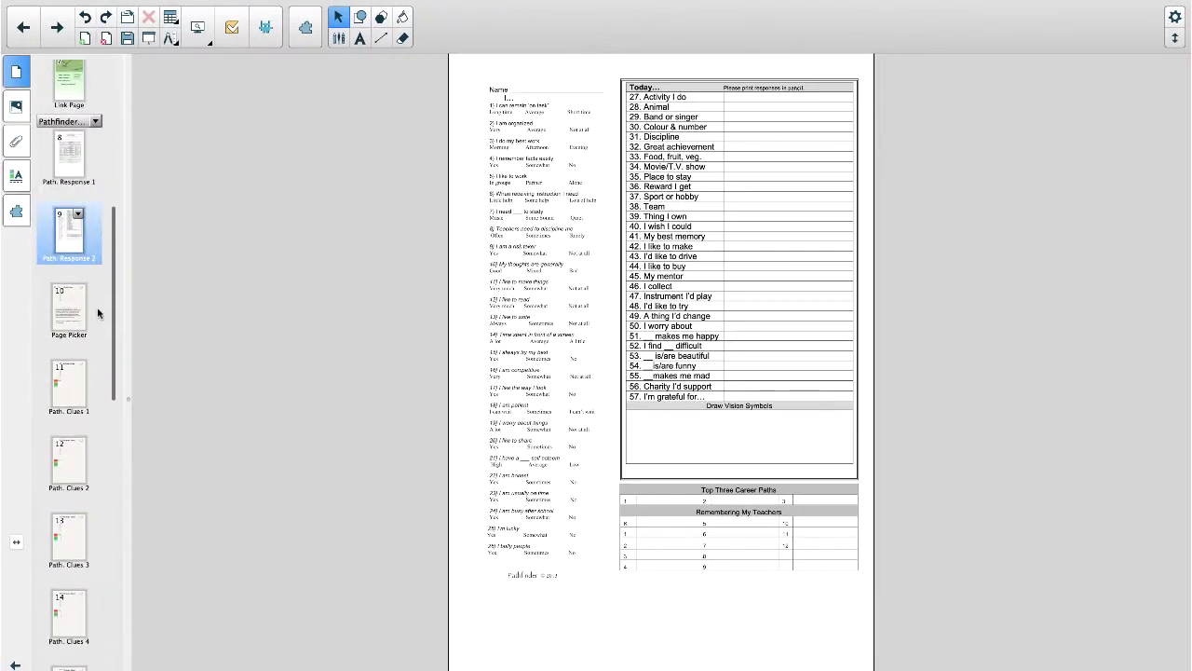
left_click(97, 313)
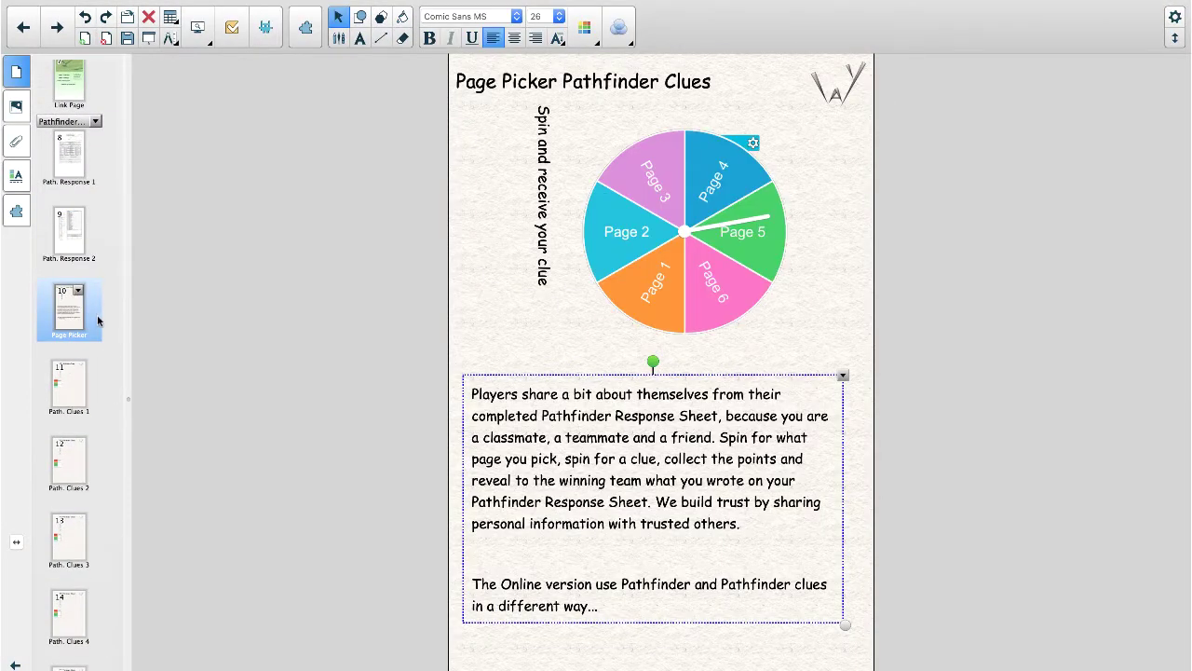
left_click(99, 374)
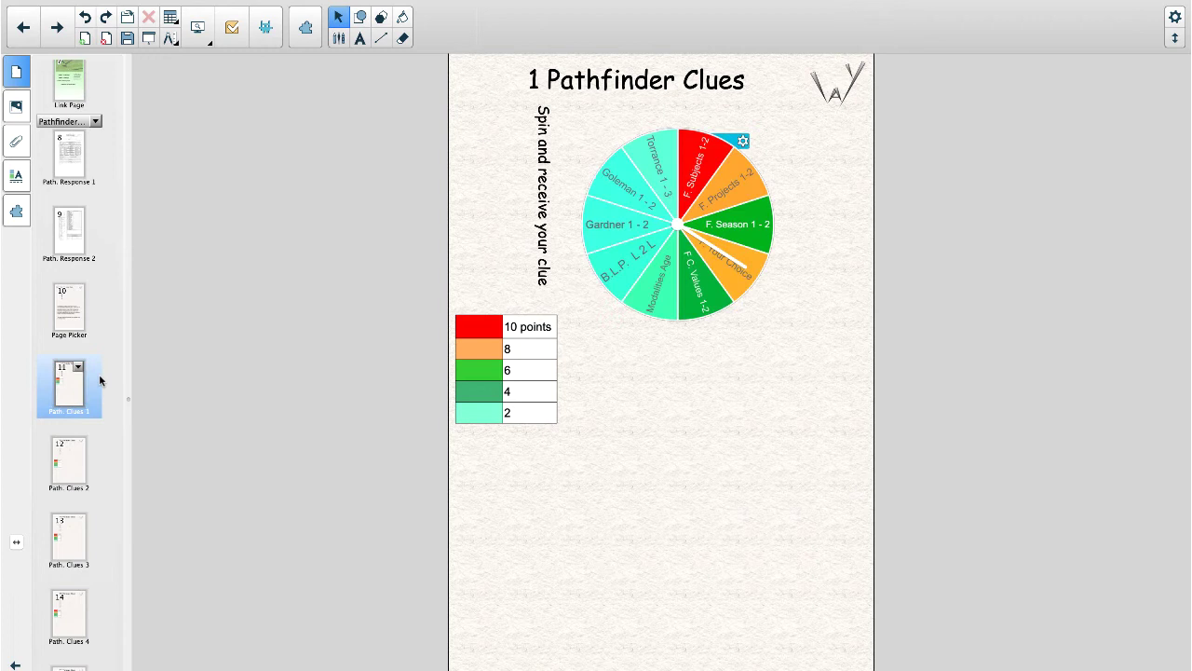
left_click(661, 248)
Step through Pathfinder Clues pages 2 to 6
left_click(98, 464)
left_click(91, 533)
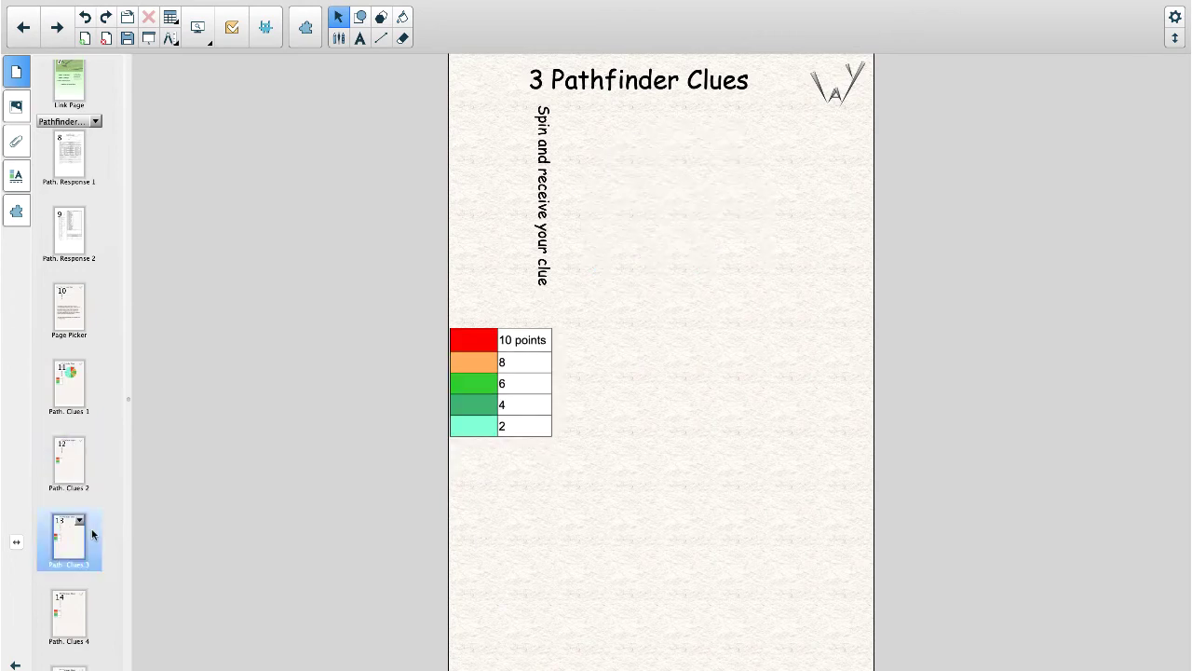
left_click(94, 615)
scroll(94, 610, "down", 10)
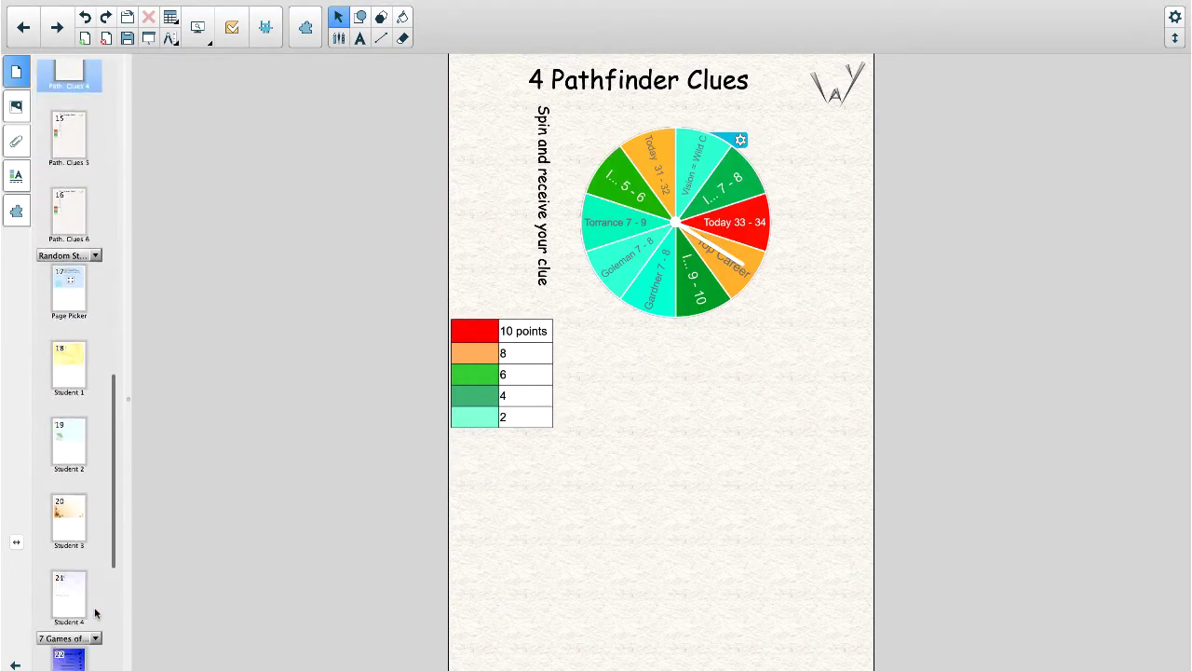
left_click(94, 137)
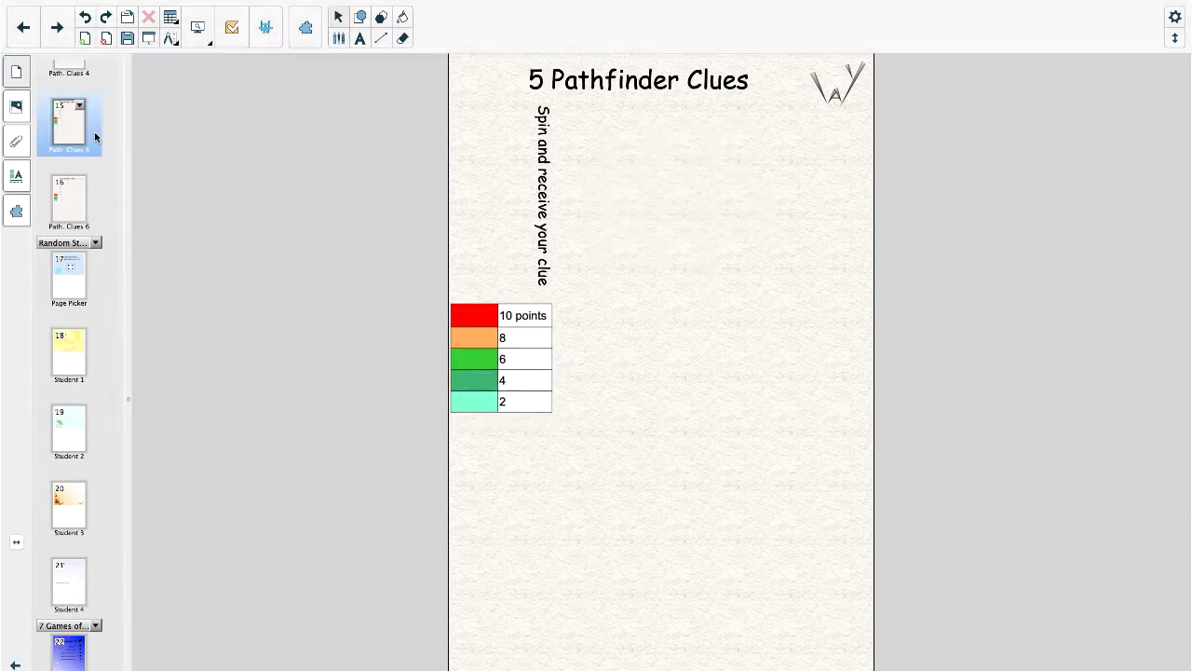
left_click(98, 199)
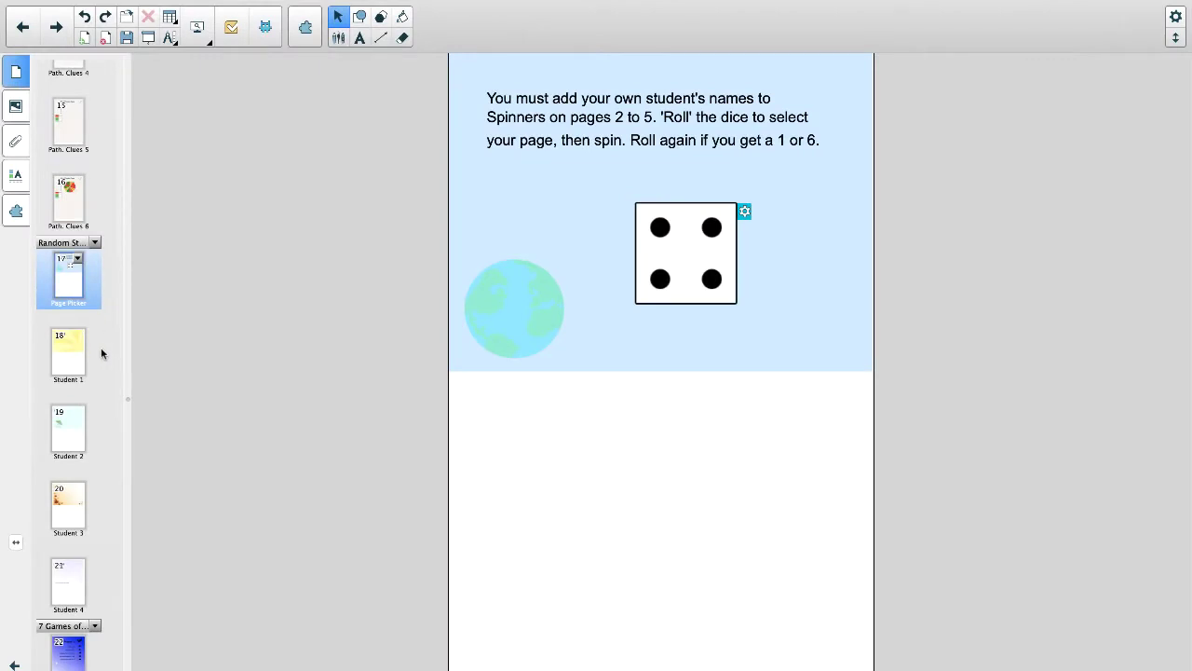
View the Student 1, Student 2 and Student 3 name spinner pages
left_click(91, 362)
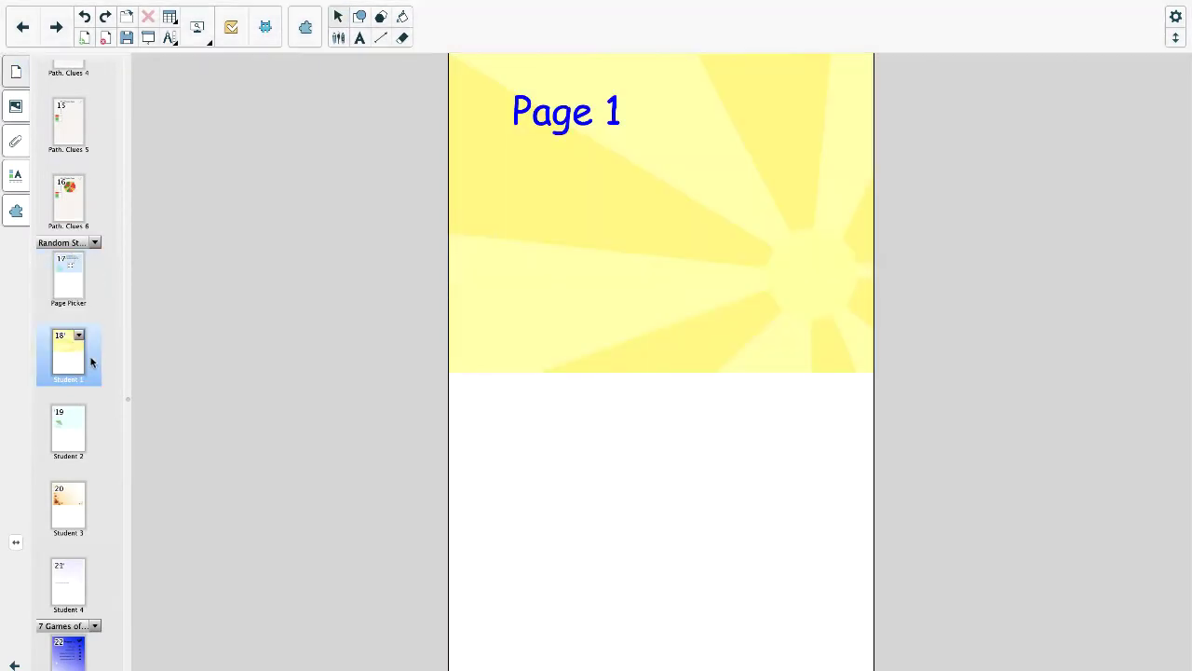
left_click(85, 434)
left_click(87, 510)
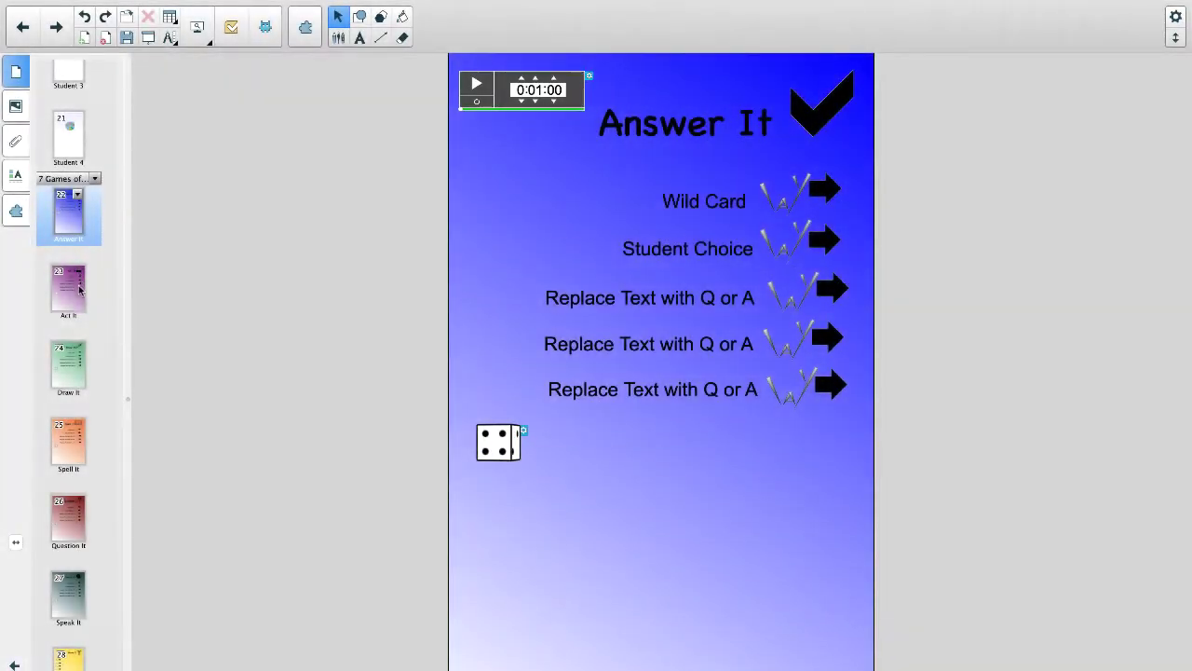
Page through the Act It, Draw It, Spell It, Question It, Speak It and Move It templates
left_click(80, 290)
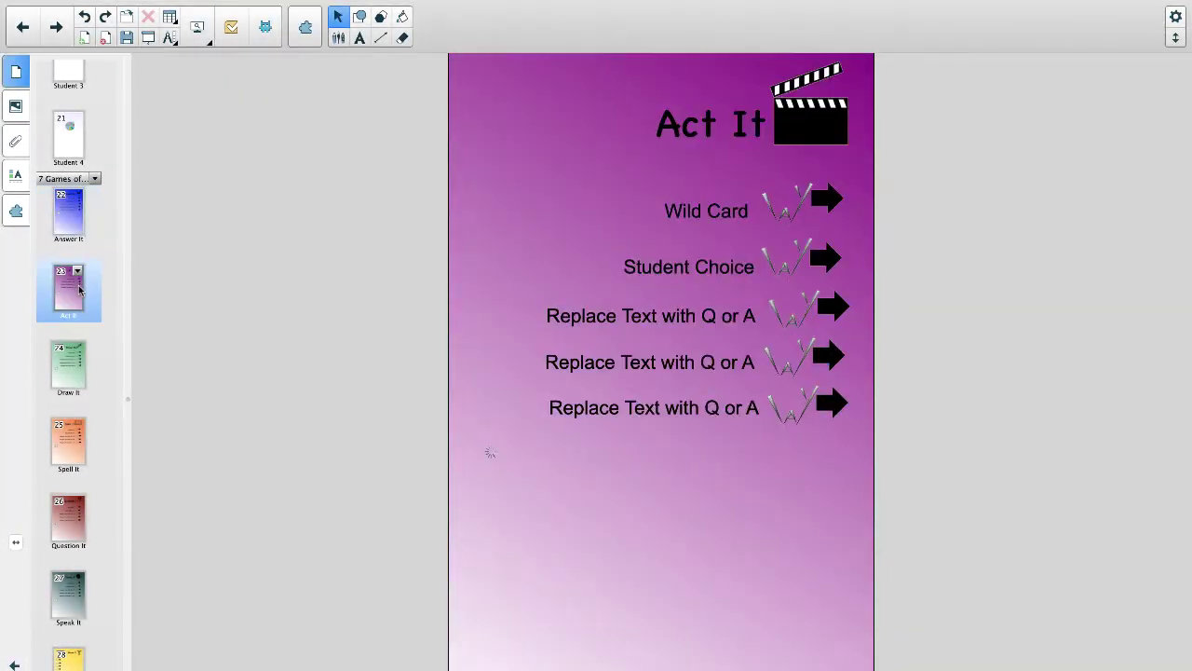
left_click(75, 369)
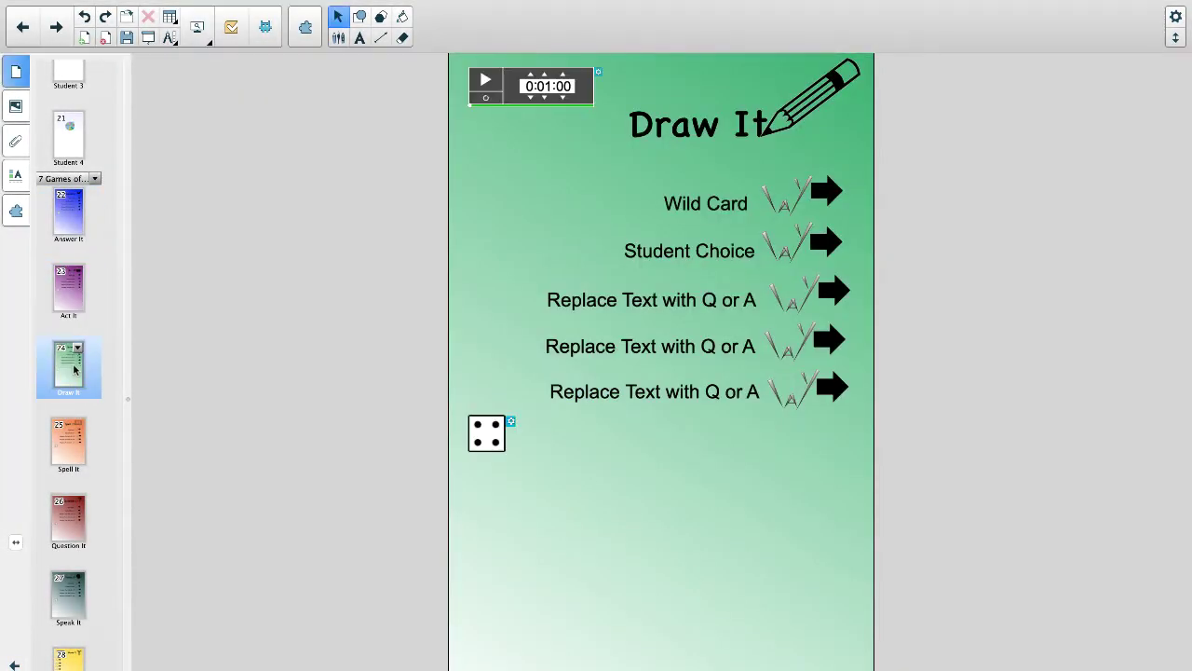
left_click(73, 442)
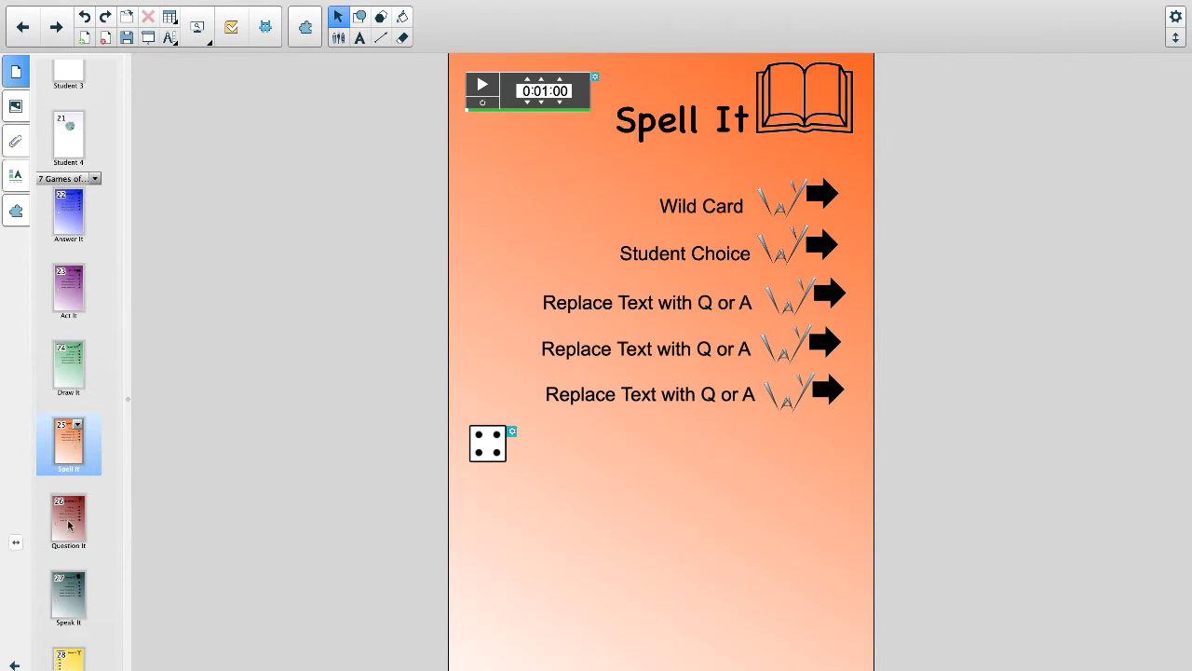
left_click(68, 525)
left_click(68, 611)
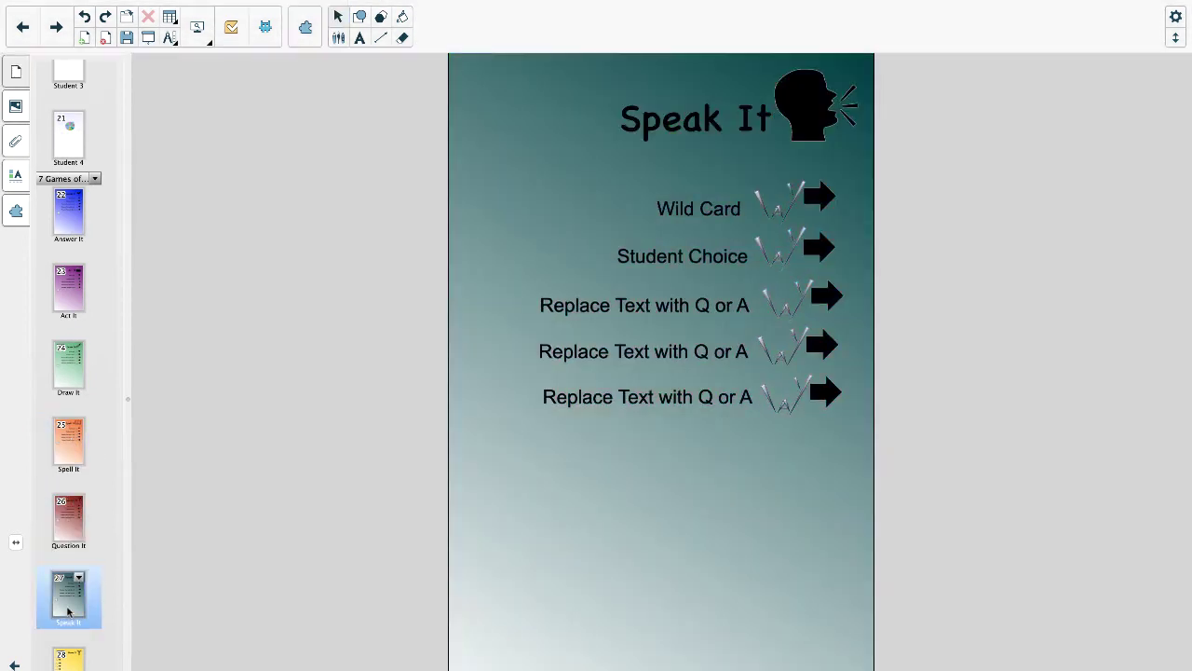
left_click(68, 657)
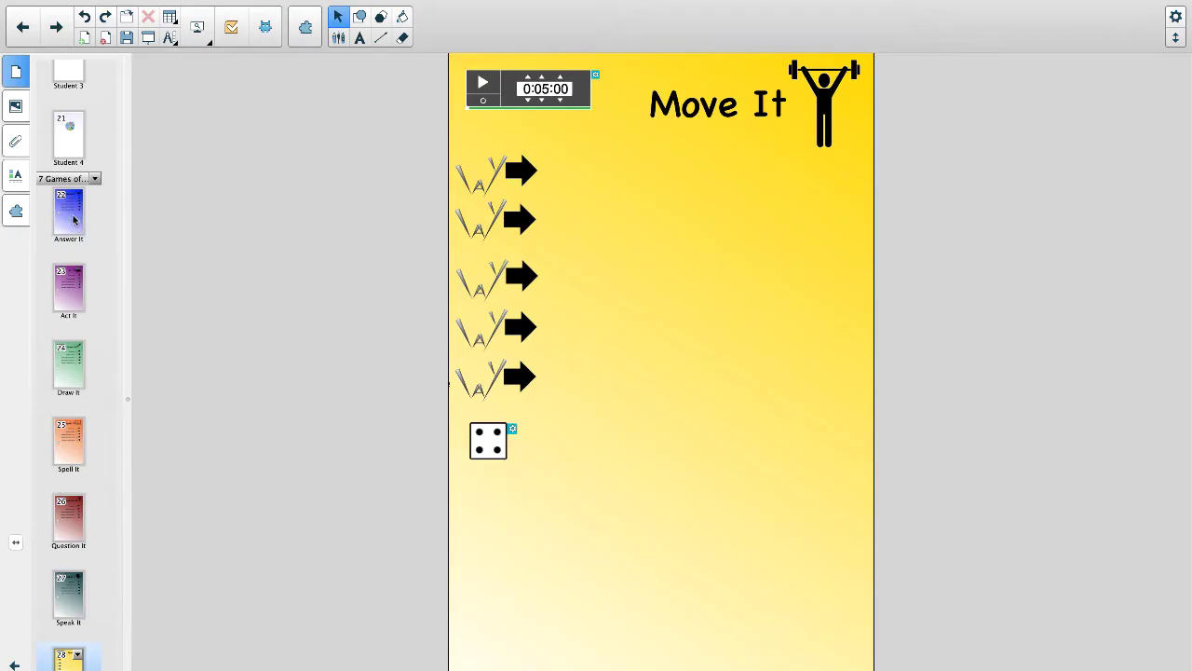
Go back to the Answer It page and close its page menu without changing anything
left_click(75, 219)
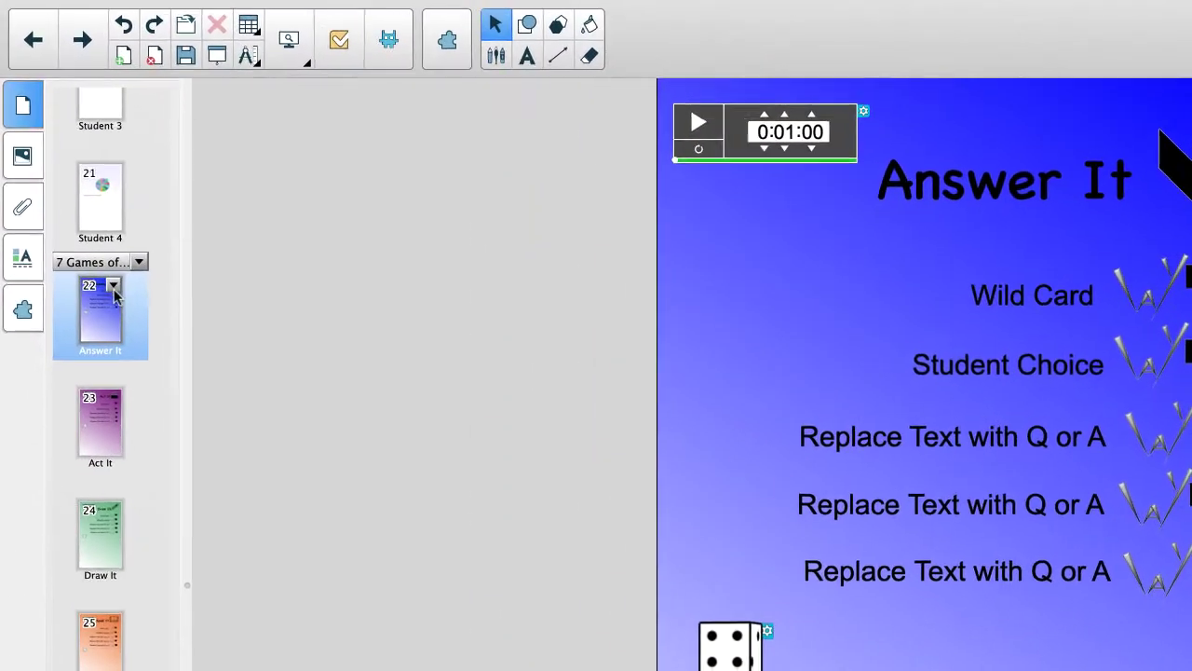
left_click(112, 287)
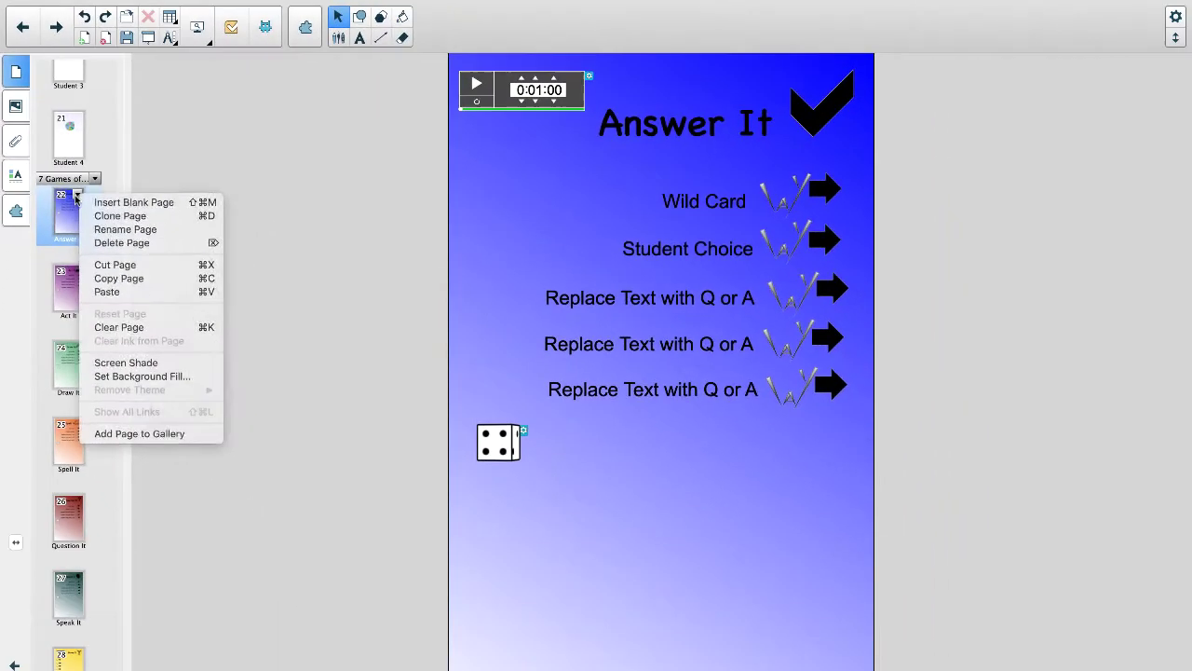
left_click(113, 287)
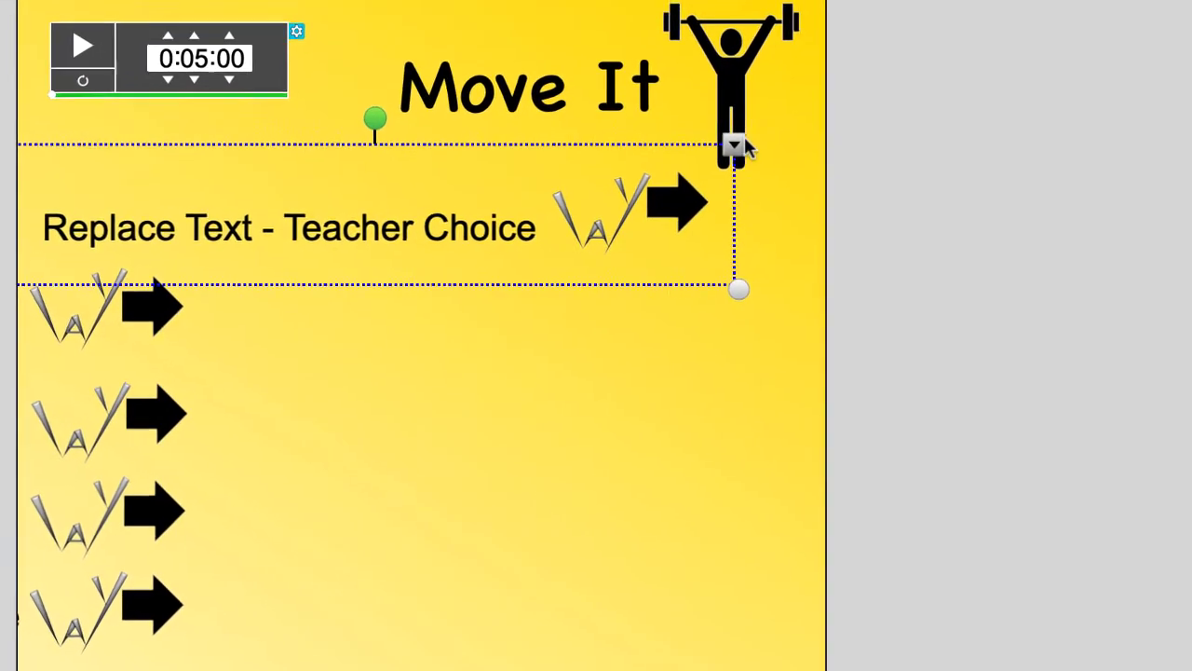
Group the 'Replace Text - Teacher Choice' text with its W-arrow and drag it off the left edge
left_click(734, 146)
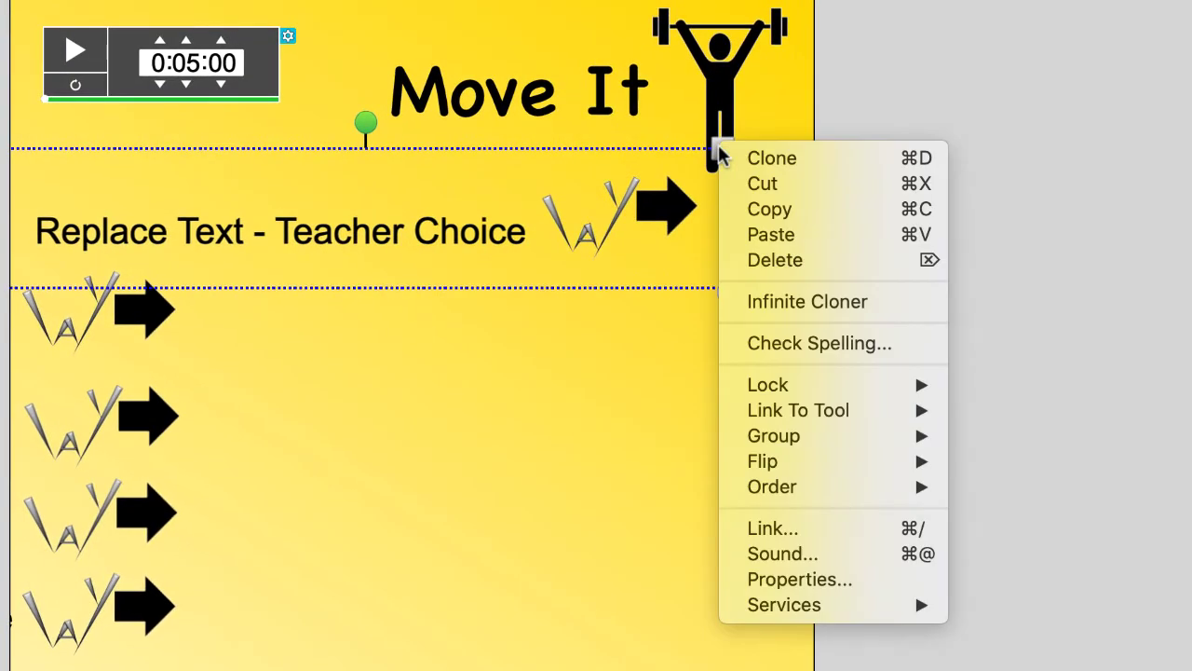
mouse_move(732, 440)
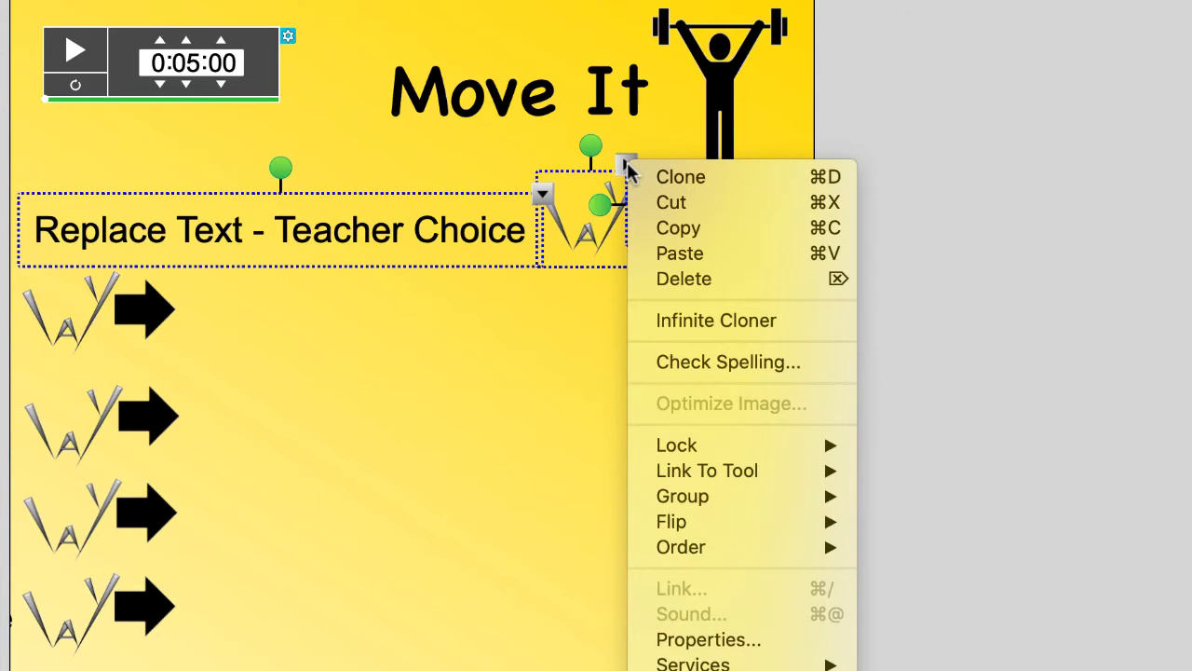
mouse_move(751, 493)
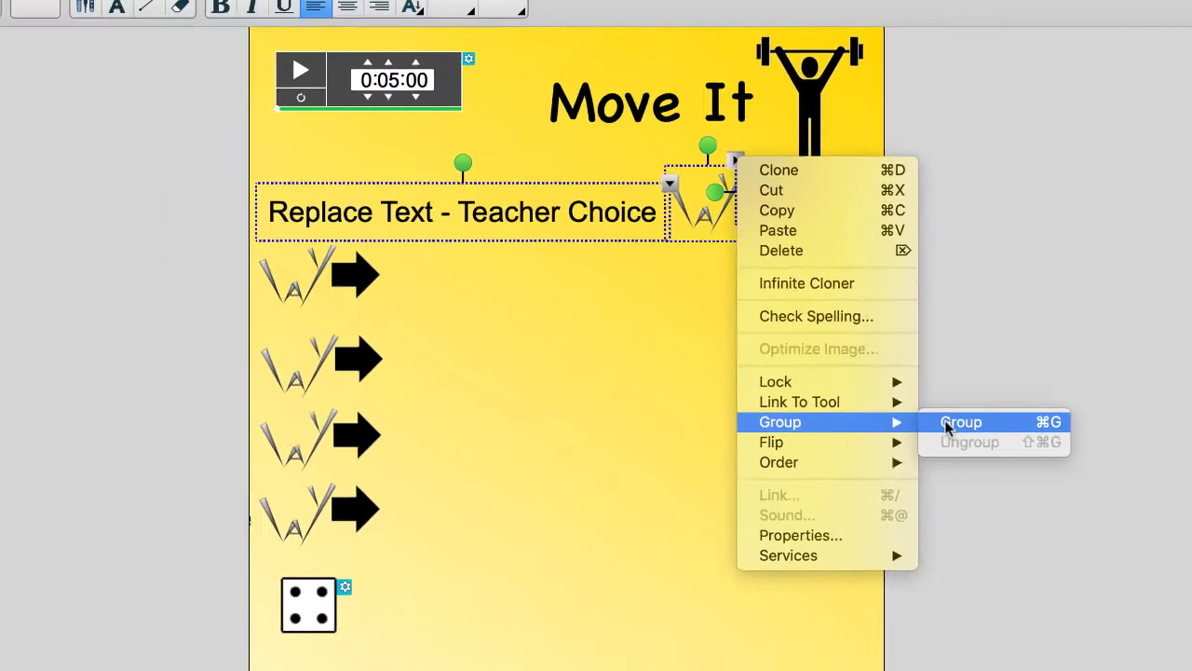
left_click(947, 424)
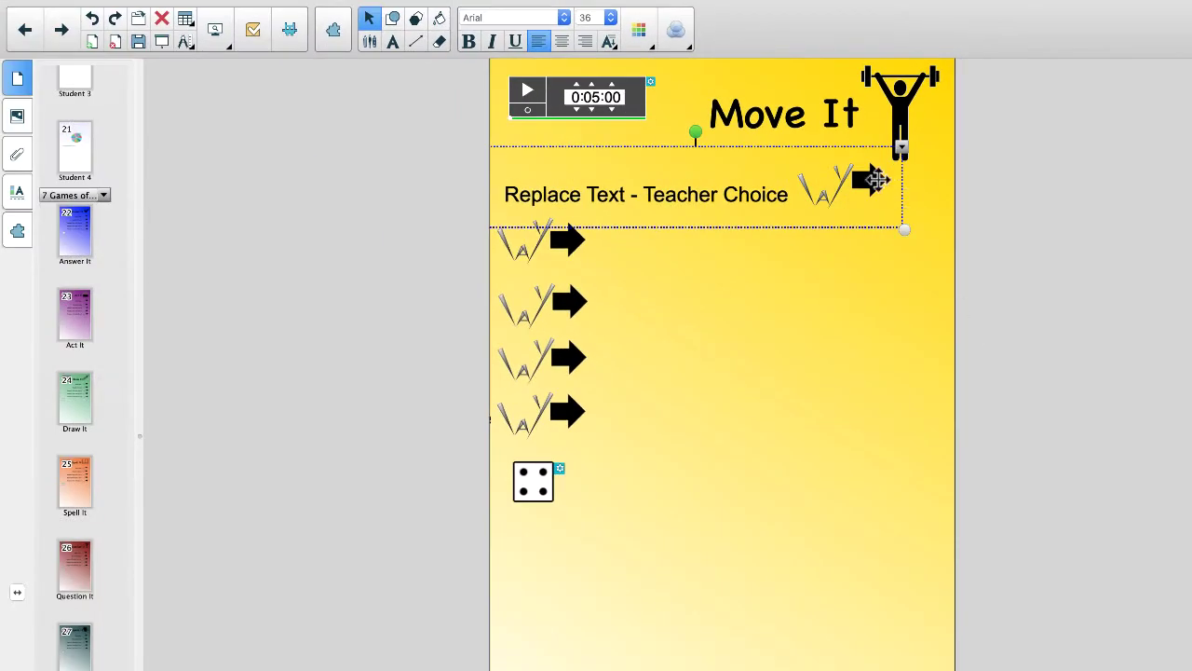
left_click_drag(875, 180, 567, 167)
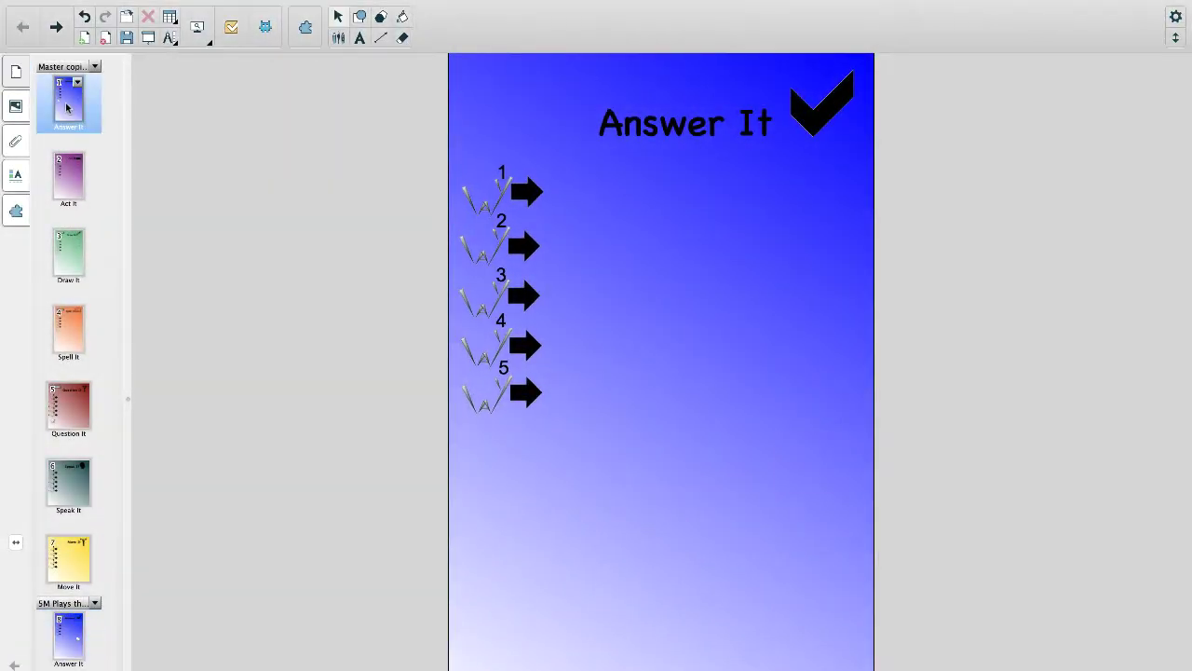
Drag the W-arrow groups beside their numbers to reveal Wild Card and the second question
left_click_drag(532, 191, 762, 194)
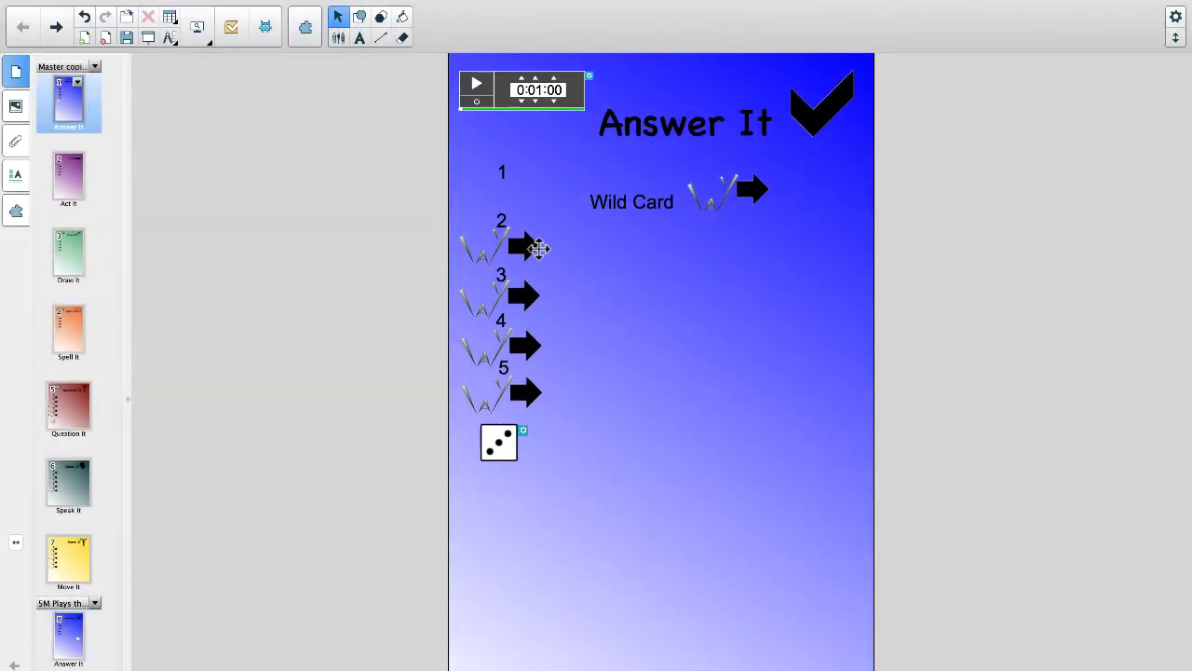
left_click_drag(535, 245, 784, 239)
left_click_drag(542, 296, 805, 283)
left_click_drag(538, 346, 814, 338)
left_click_drag(540, 392, 803, 398)
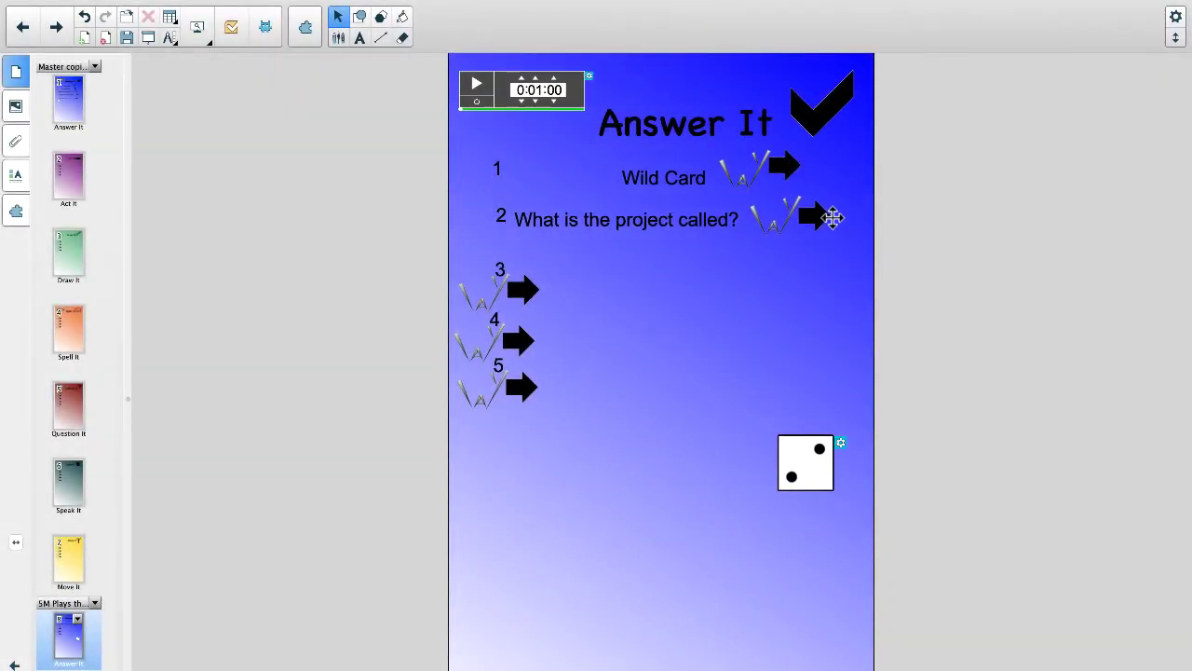
Reveal 'What's on a SMART WAY Title Page?', 'What is a CAP Note?' and 'What's the 'story' about?'
left_click_drag(525, 281, 843, 270)
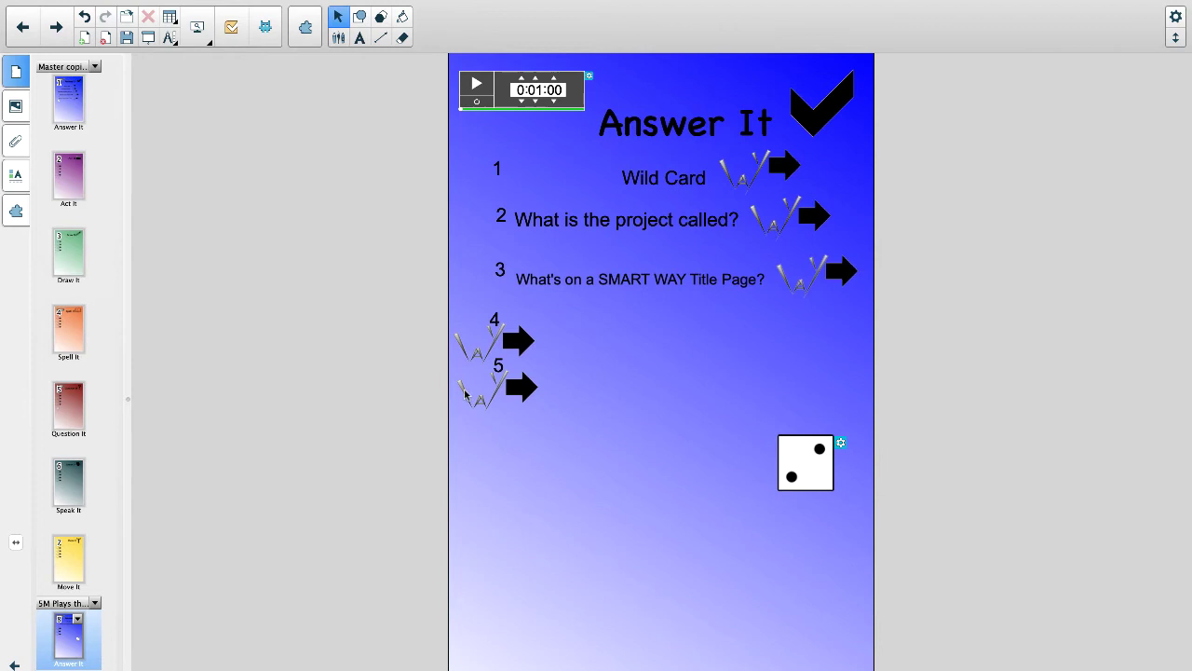
left_click_drag(517, 337, 813, 315)
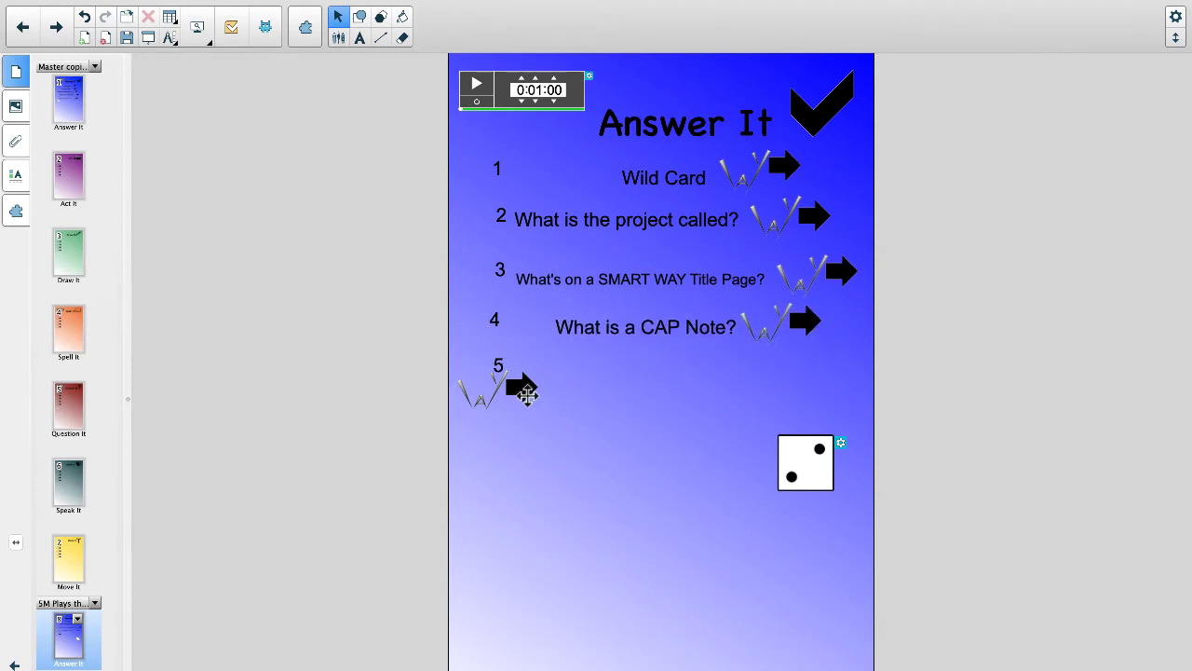
left_click_drag(526, 394, 808, 385)
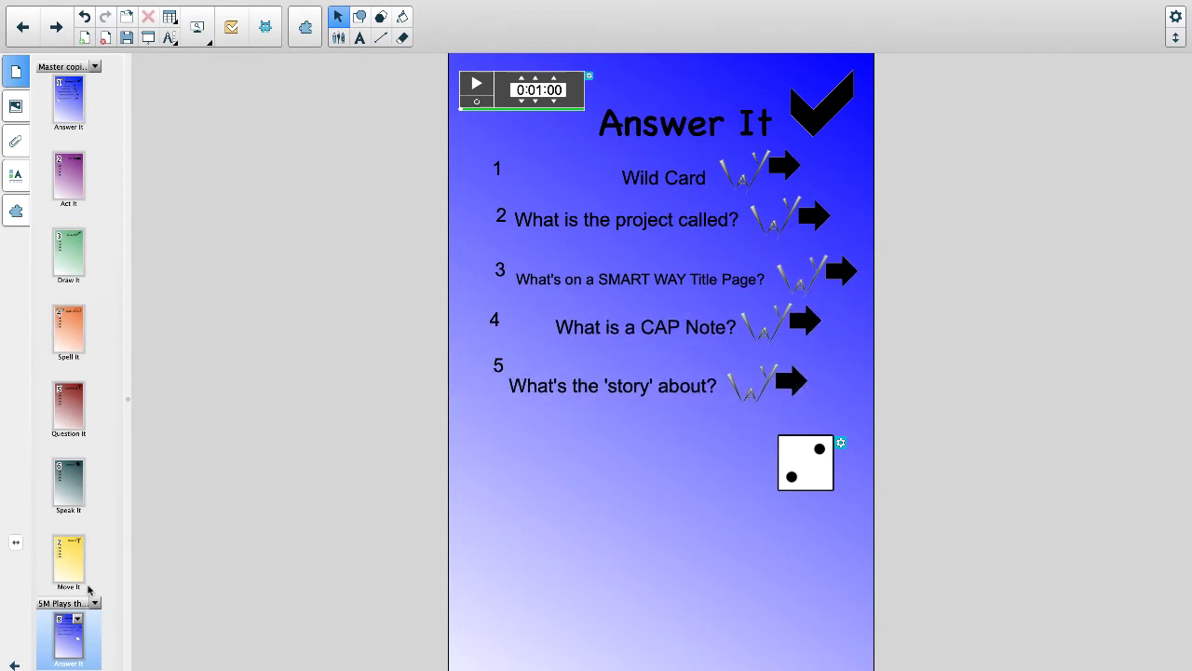
scroll(88, 589, "down", 5)
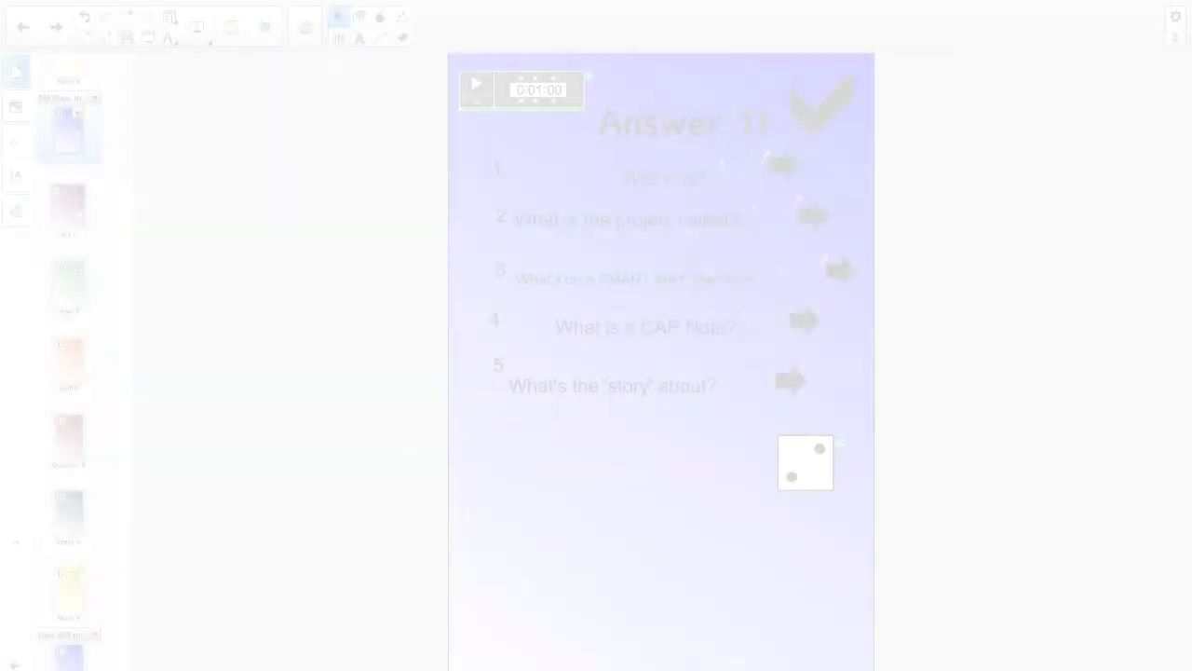
View the lesson's filled Act It, Draw It, Spell It, Question It, Speak It and Move It pages
left_click(815, 471)
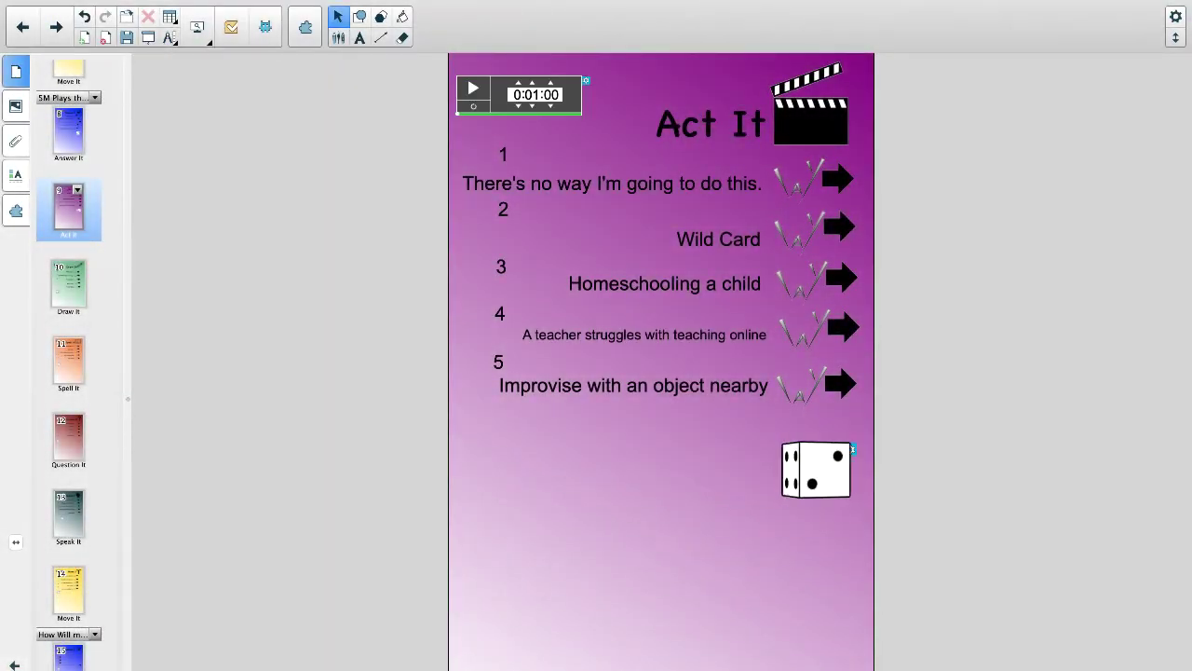
left_click(68, 285)
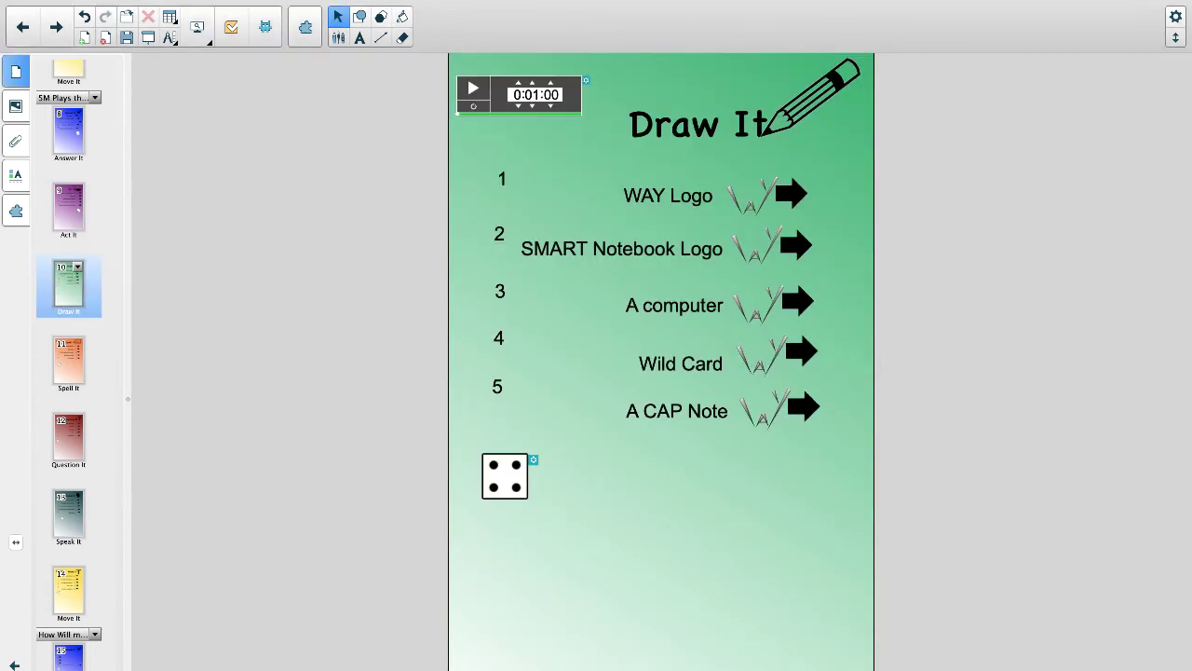
left_click(68, 362)
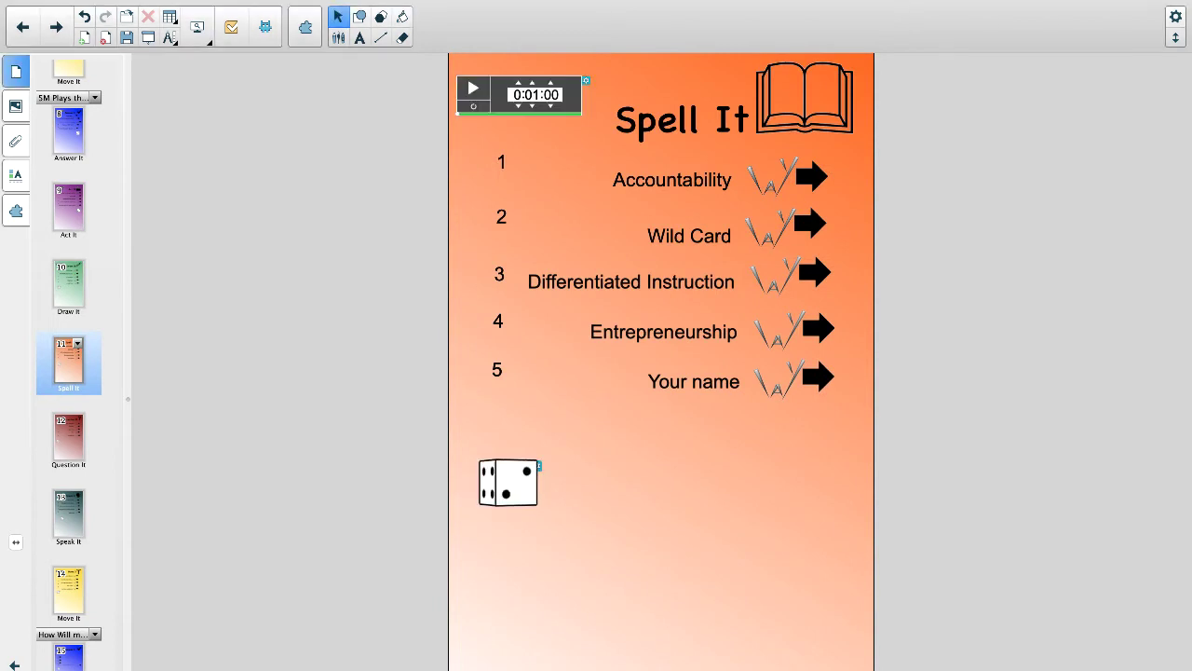
left_click(68, 438)
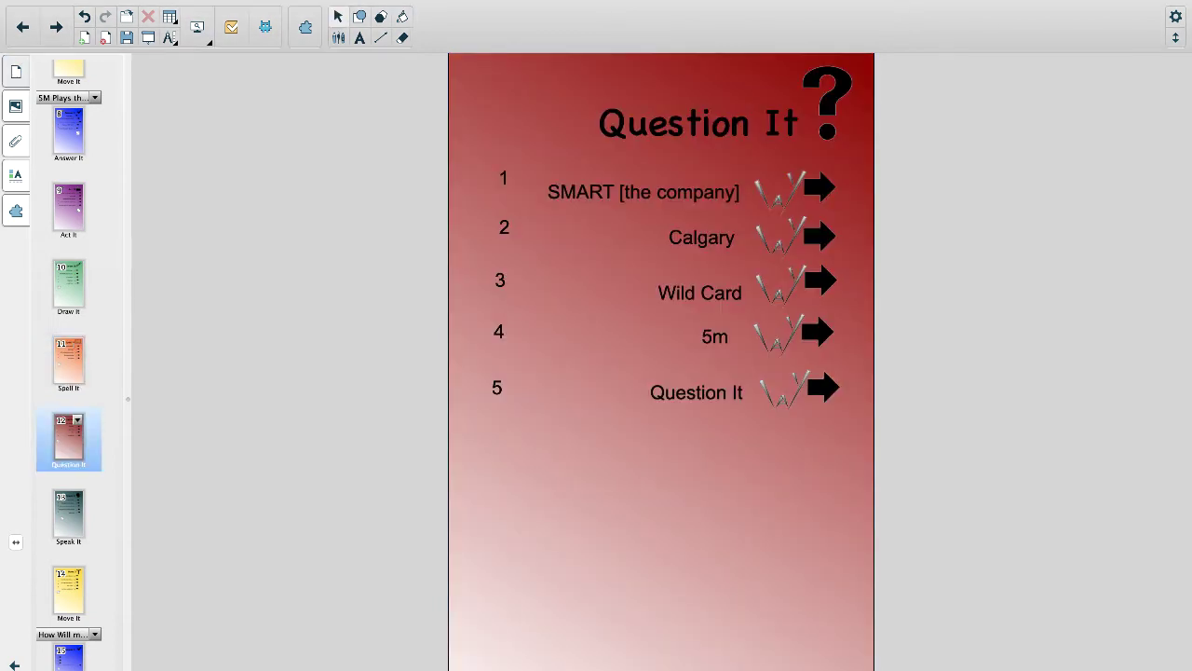
left_click(68, 515)
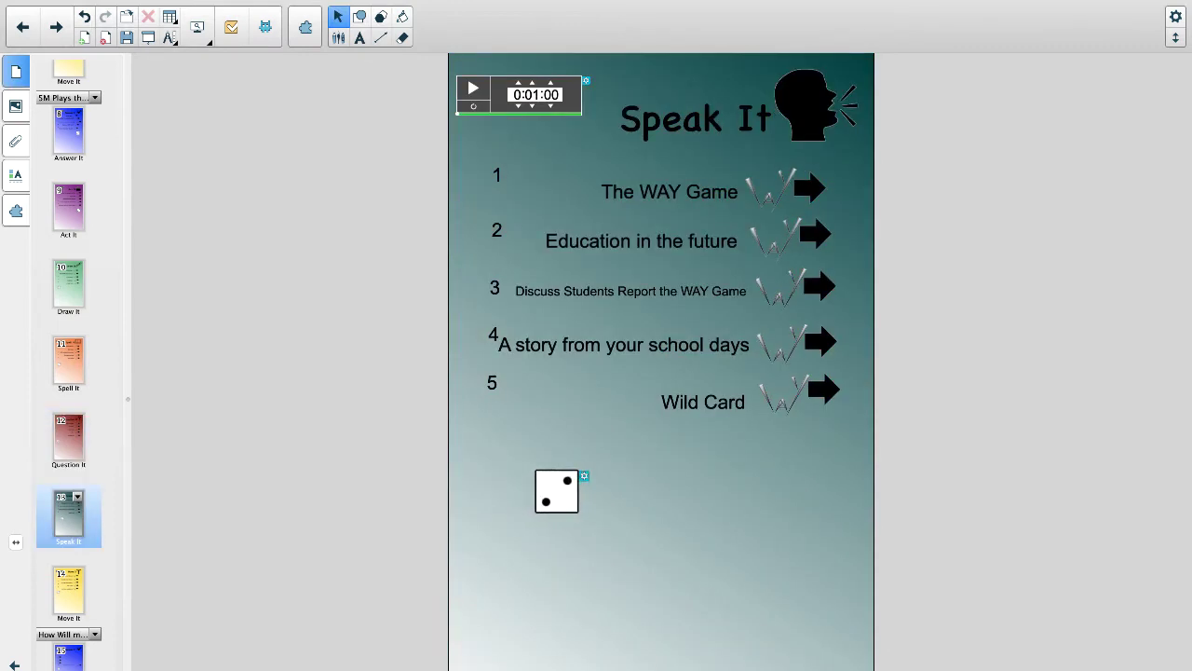
left_click(68, 591)
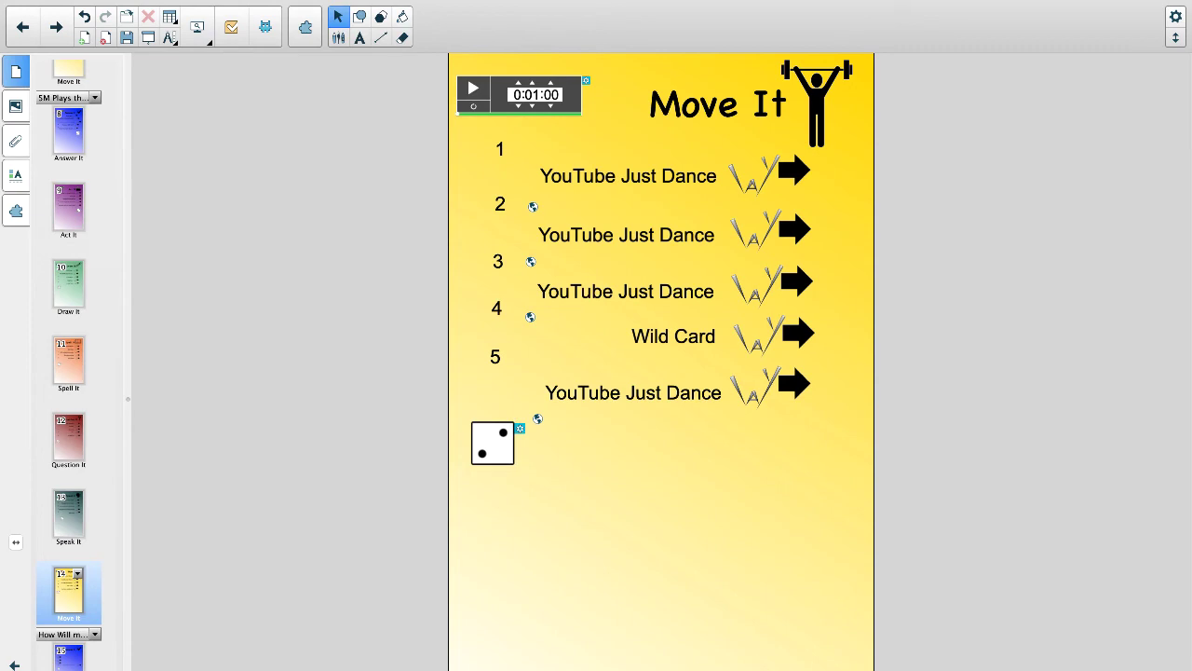
scroll(68, 366, "up", 10)
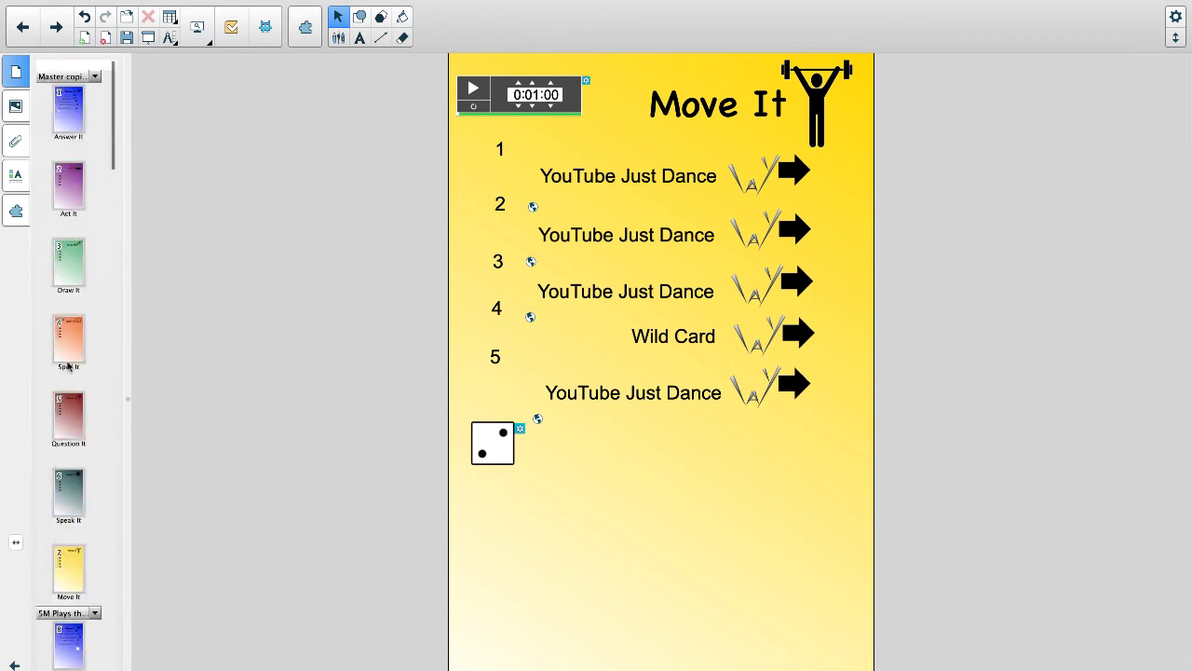
left_click(95, 67)
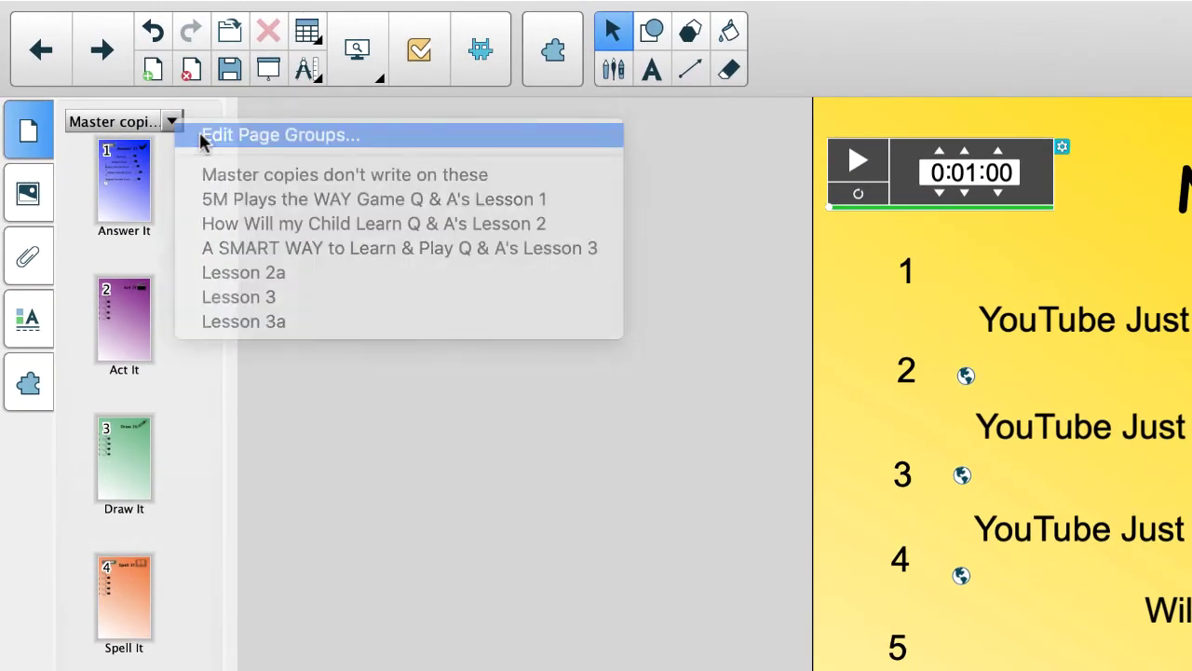
Choose Edit Page Groups... to show all seven groups of seven game pages
left_click(207, 136)
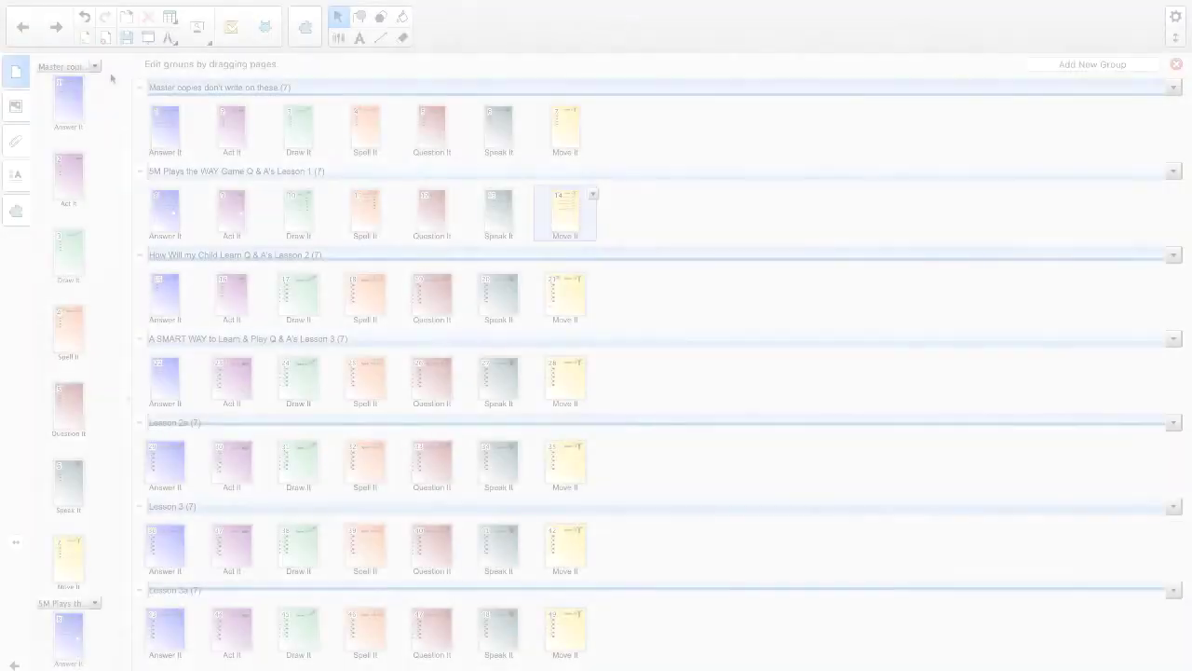